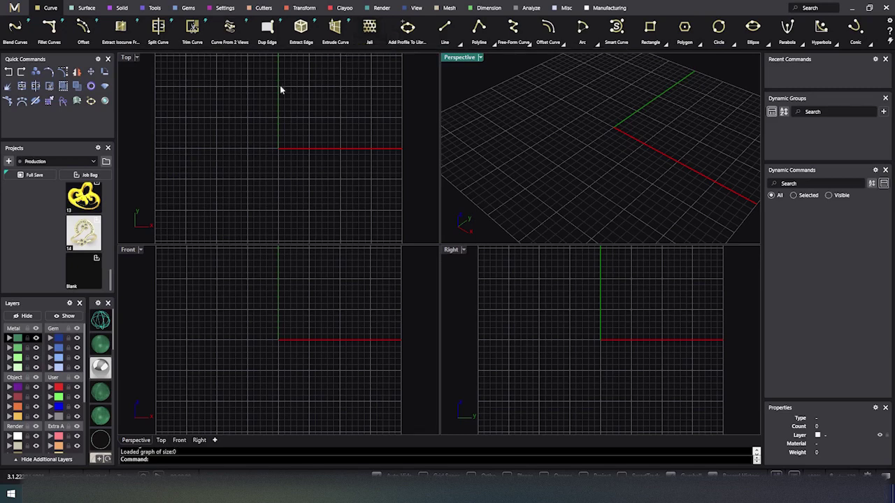
Draw a corner-to-corner planar surface in the Top view on the negative X side of the origin.
click(88, 9)
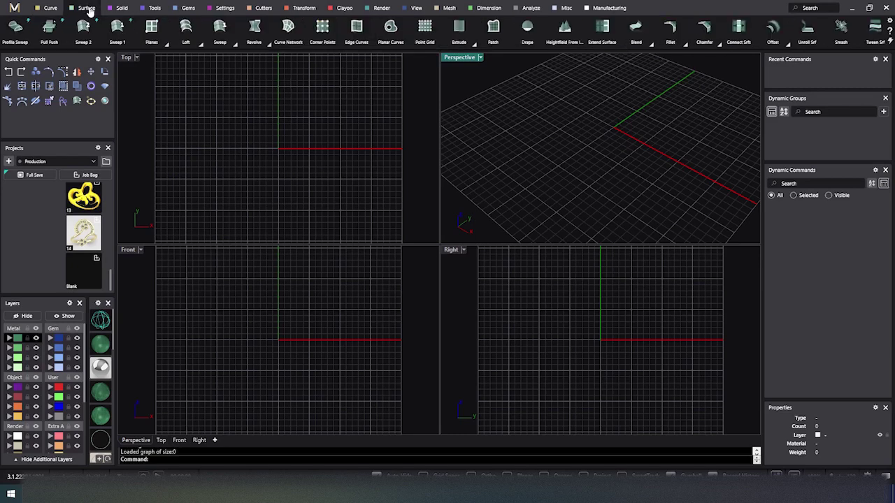
click(152, 28)
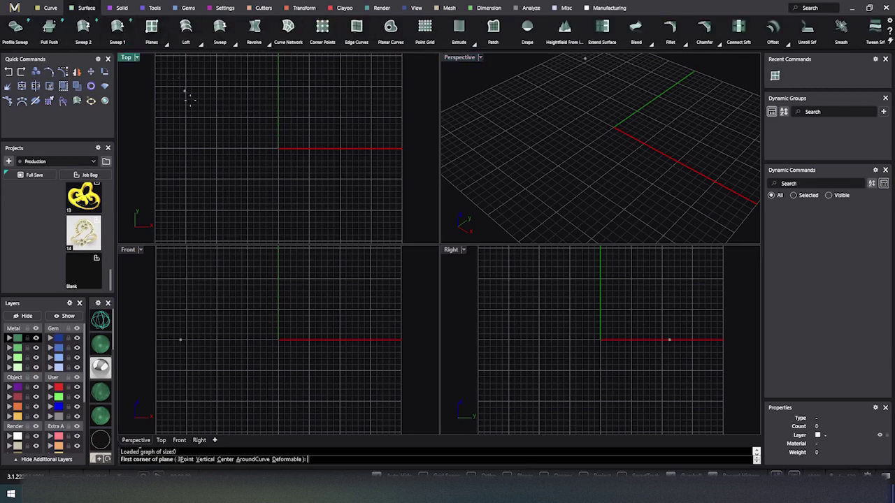
click(188, 110)
click(270, 196)
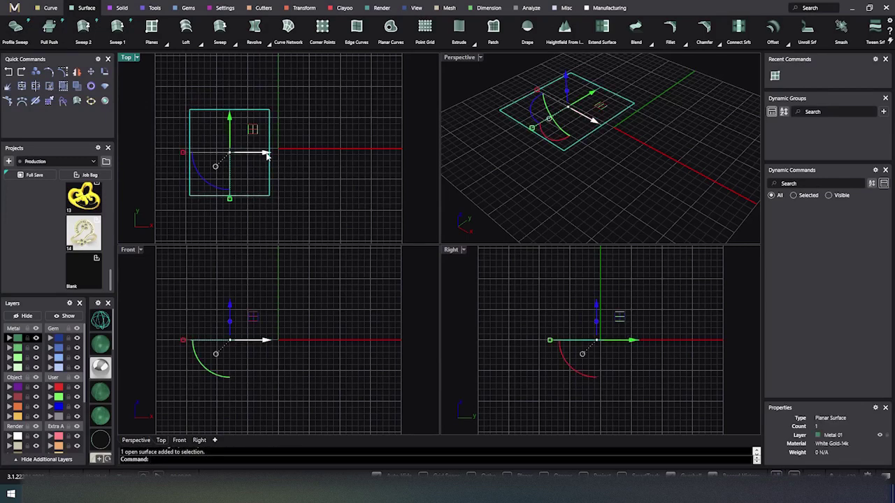
Move the plane along X to the positive side of the origin and place a duplicate back at its original spot.
drag(266, 155, 390, 157)
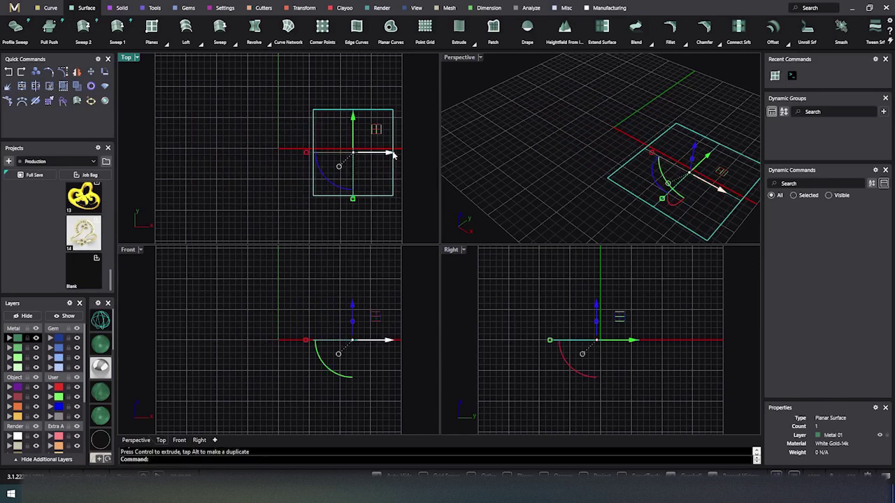
drag(387, 156, 261, 149)
key(alt)
click(316, 74)
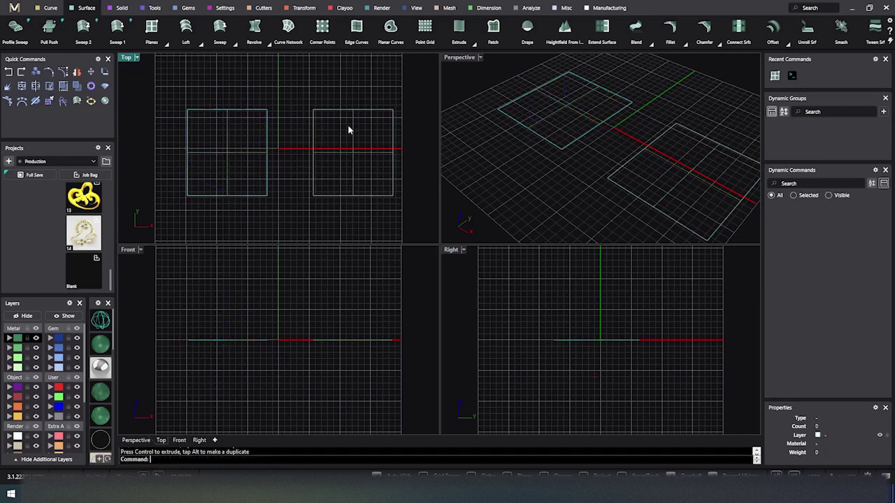
Rebuild the plane on the positive X side with 4 points and degree 3 in both U and V.
click(311, 125)
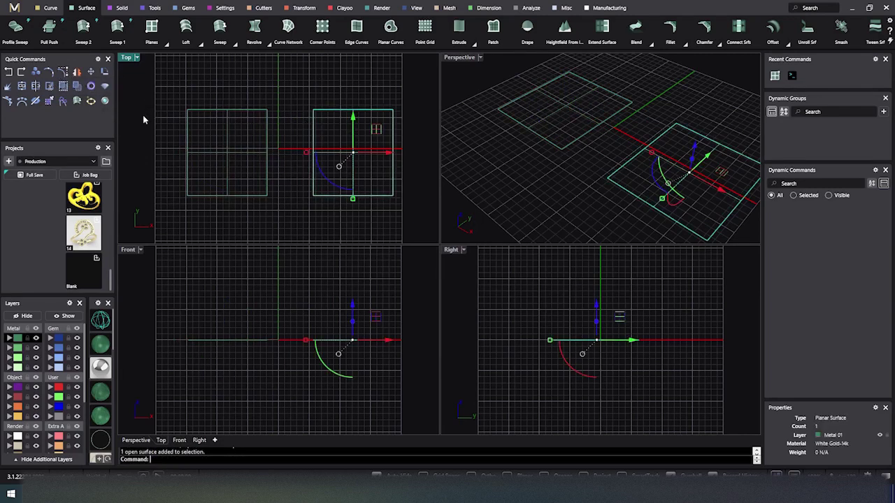
text(Rebuild)
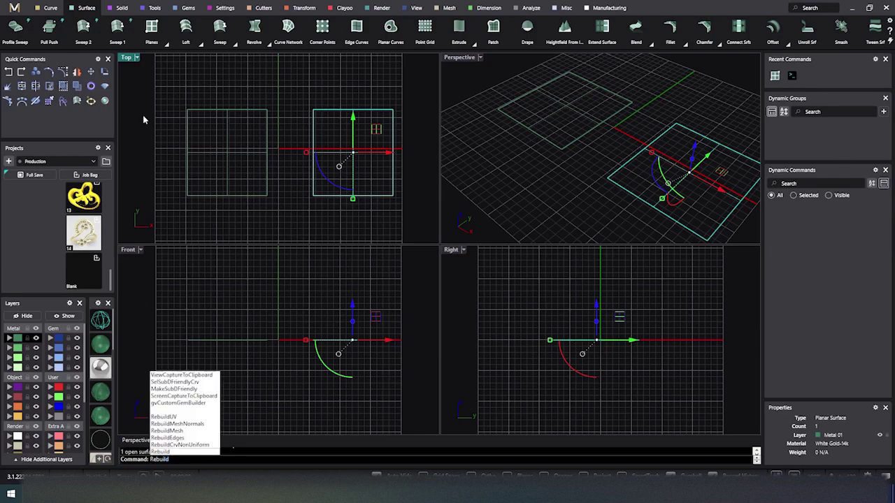
key(Return)
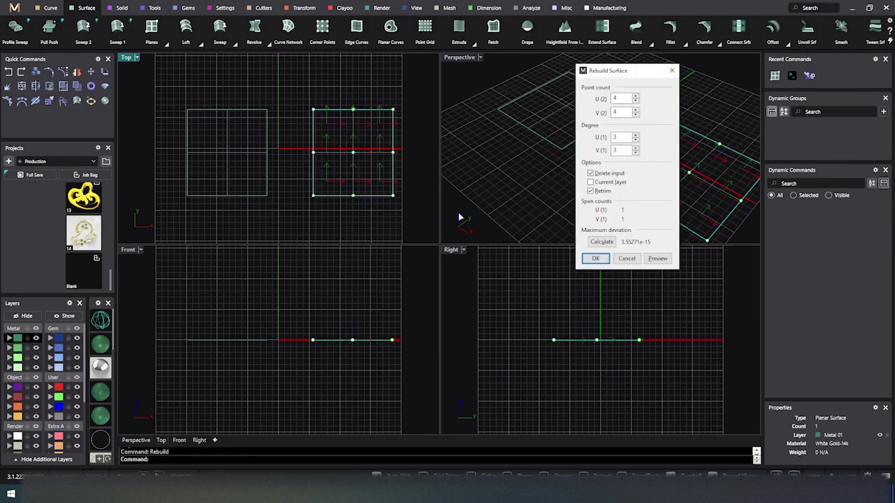
click(596, 258)
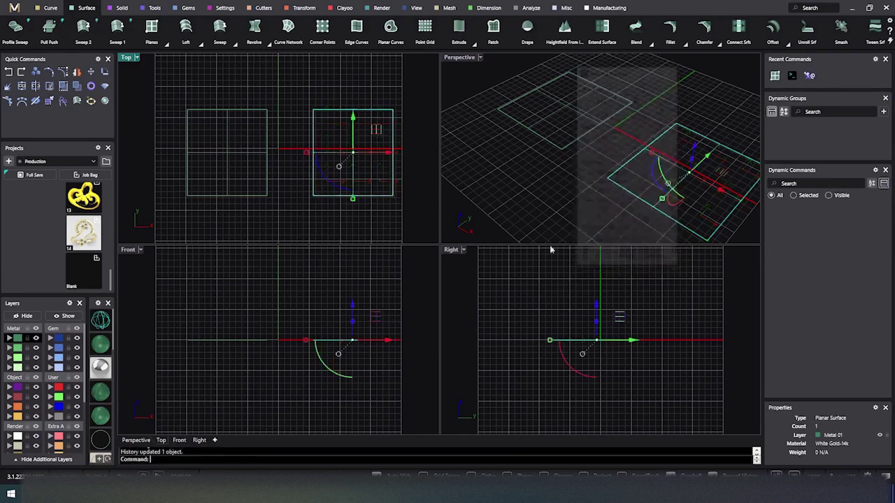
Show the rebuilt plane's control points and raise the four inner points along Z to form a dome.
click(63, 72)
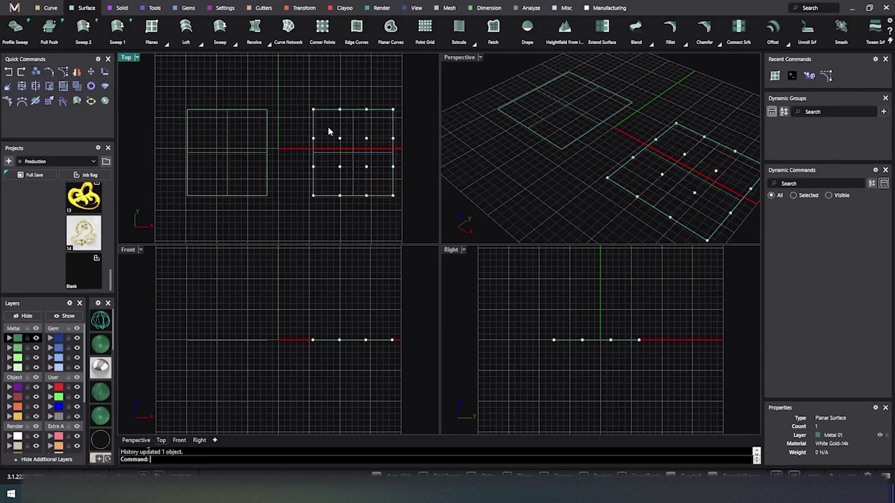
drag(324, 125, 380, 179)
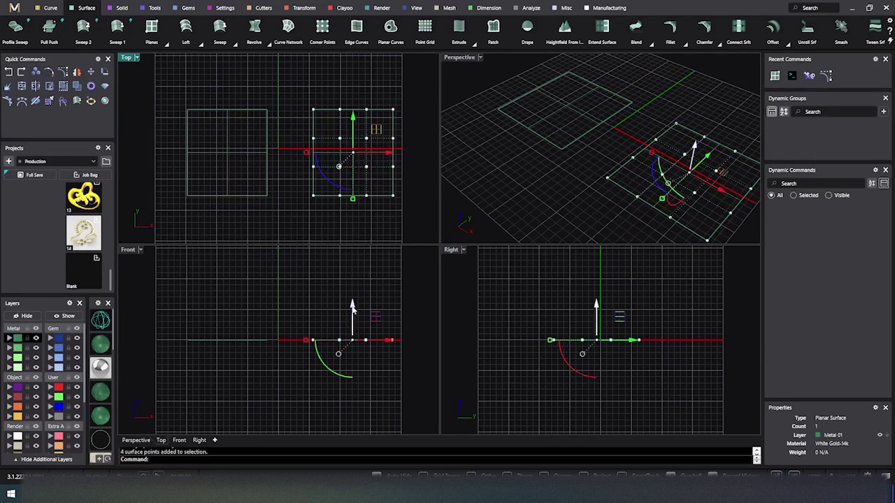
drag(353, 308, 353, 279)
click(497, 138)
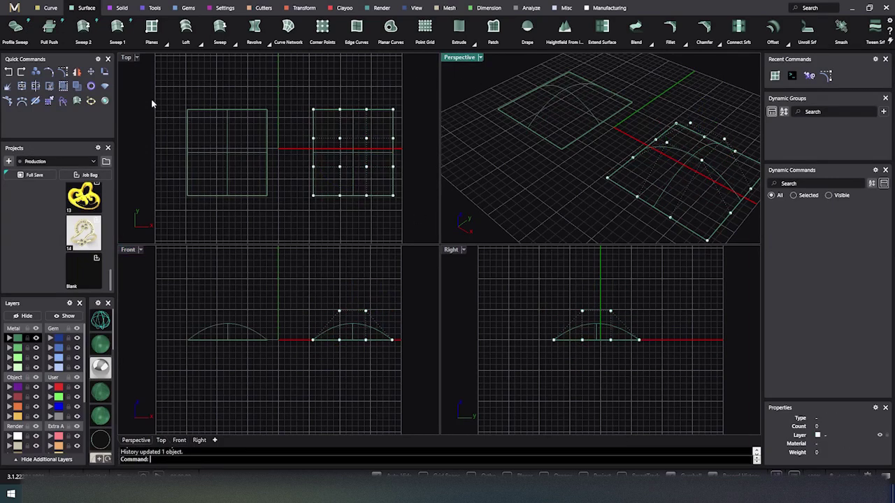
Display the surfaces shaded and delete the domed duplicate on the negative X side.
click(100, 346)
right_drag(296, 220, 264, 193)
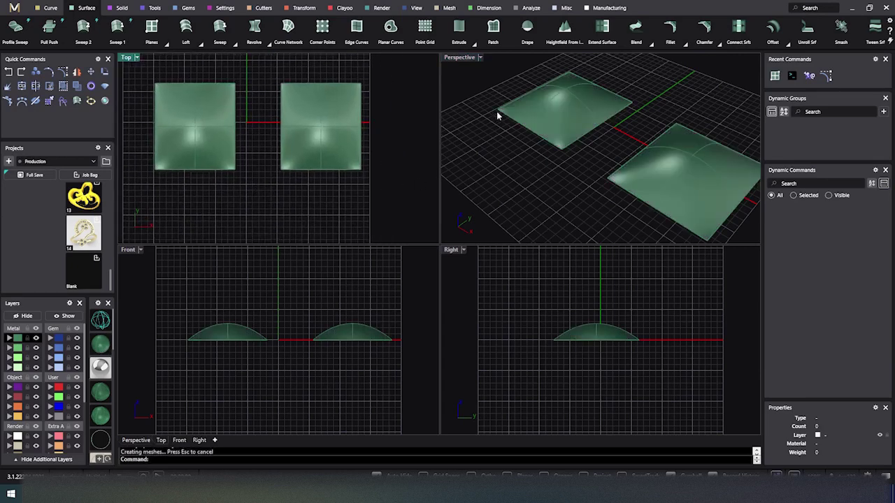
click(556, 122)
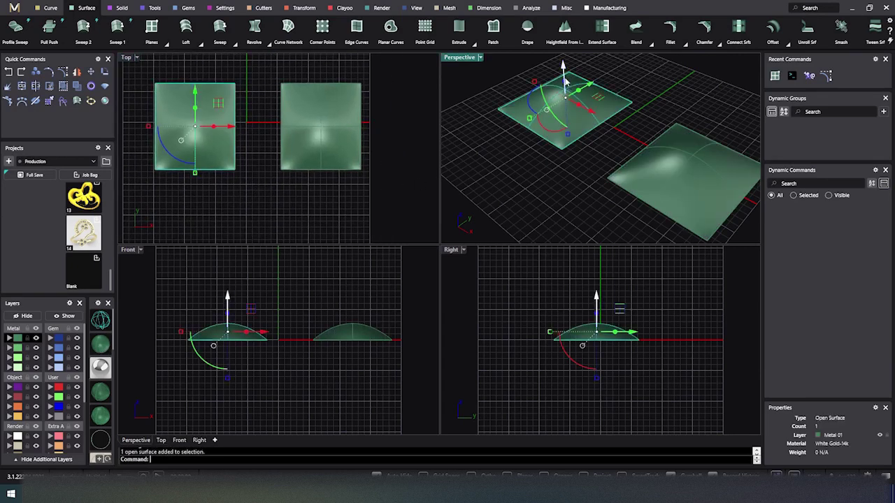
key(Delete)
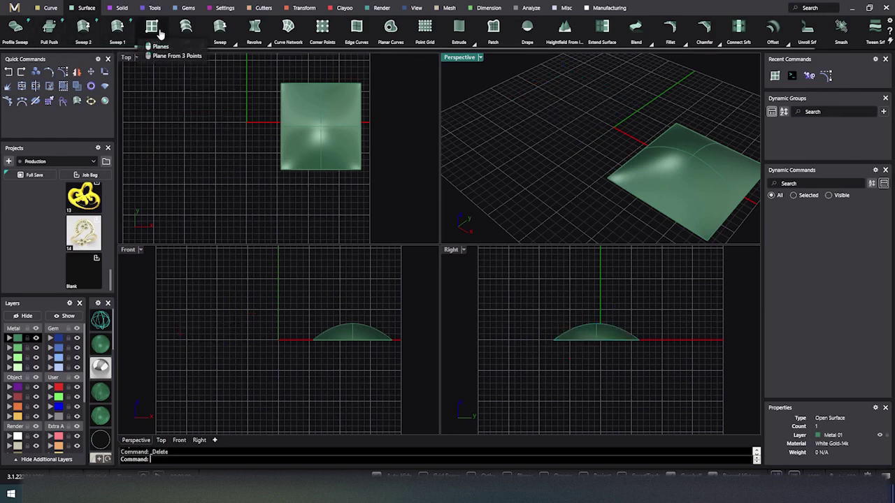
Draw a new flat plane in the Top view beside the domed surface, on the negative X side.
click(151, 28)
click(161, 91)
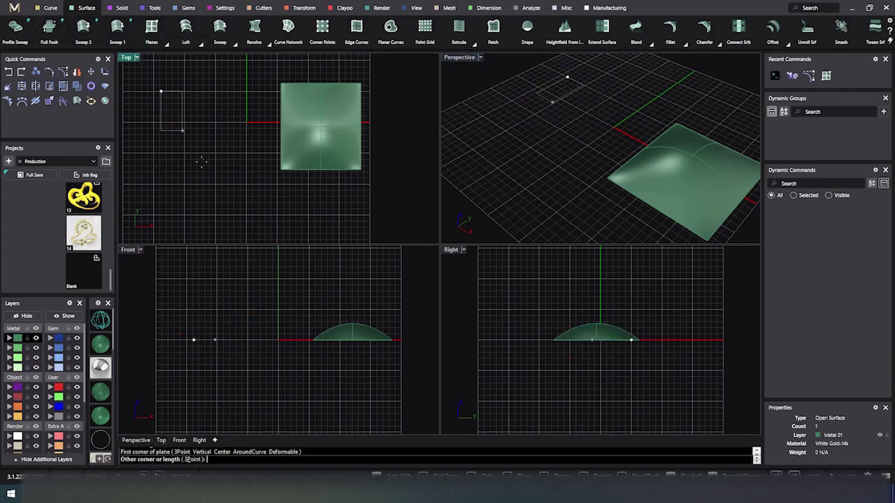
click(246, 173)
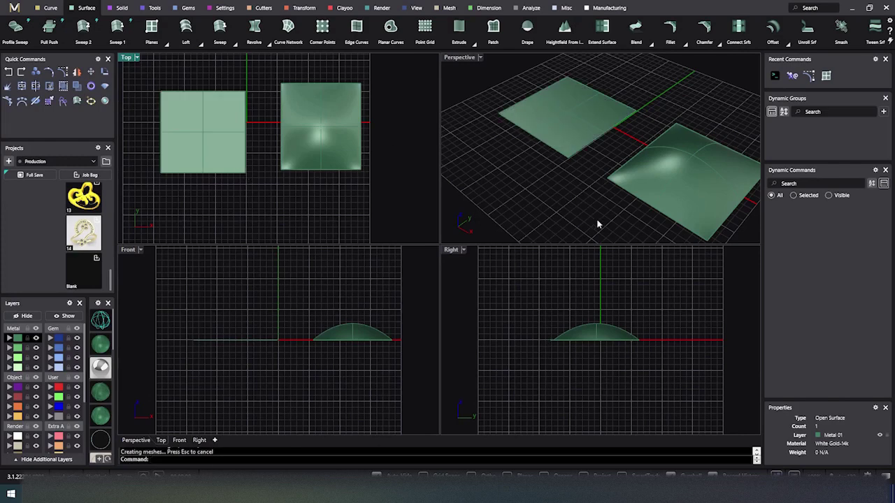
Start a Hatch and select all four edges of the new flat plane as its boundary.
scroll(543, 205, down, 3)
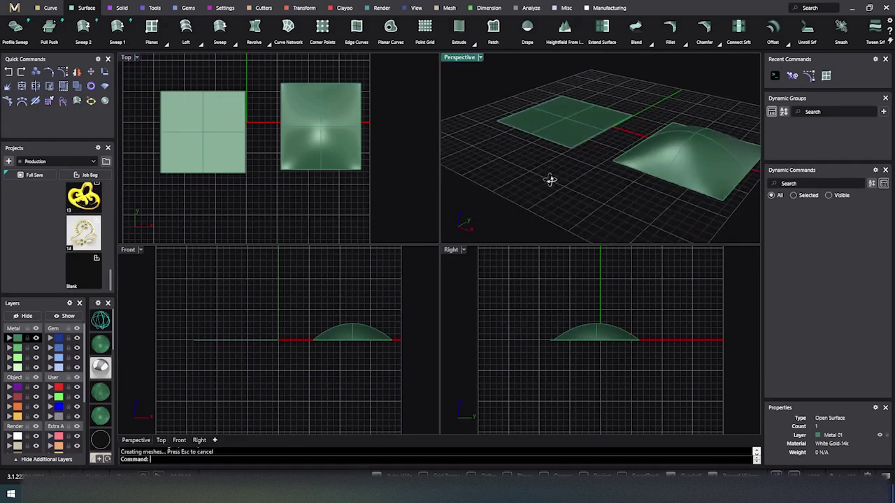
scroll(521, 130, down, 2)
click(537, 129)
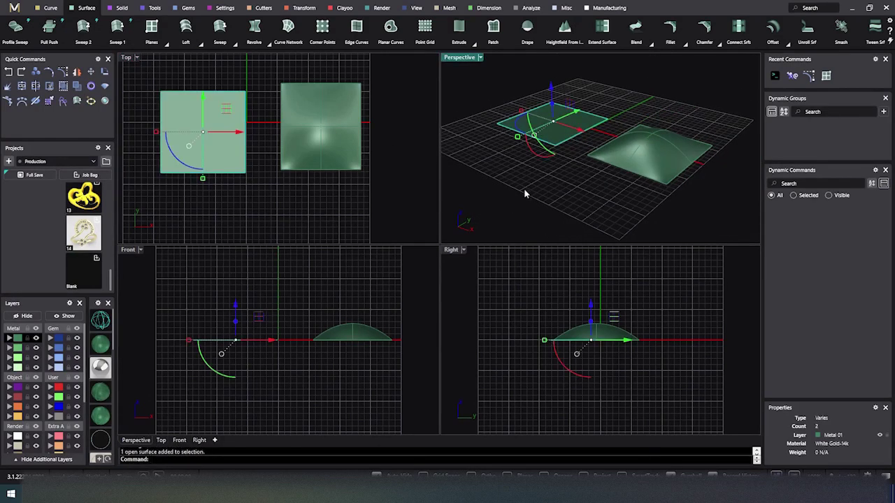
text(Hatch)
key(Return)
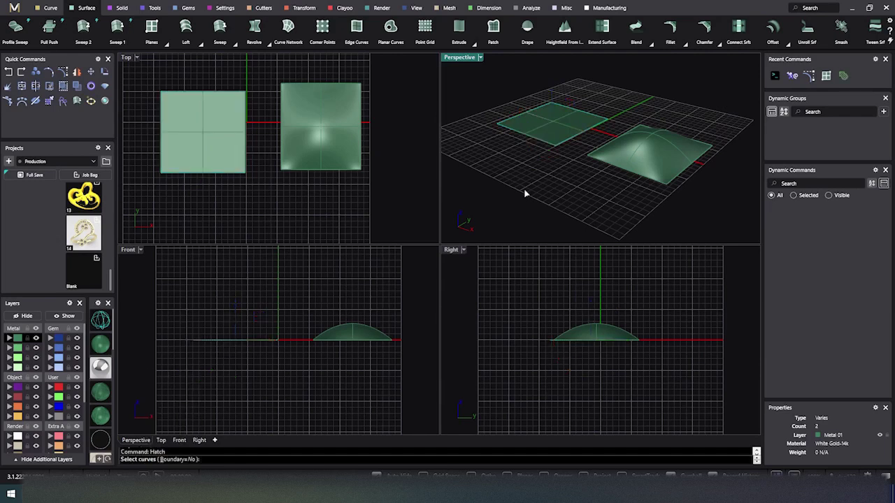
click(205, 92)
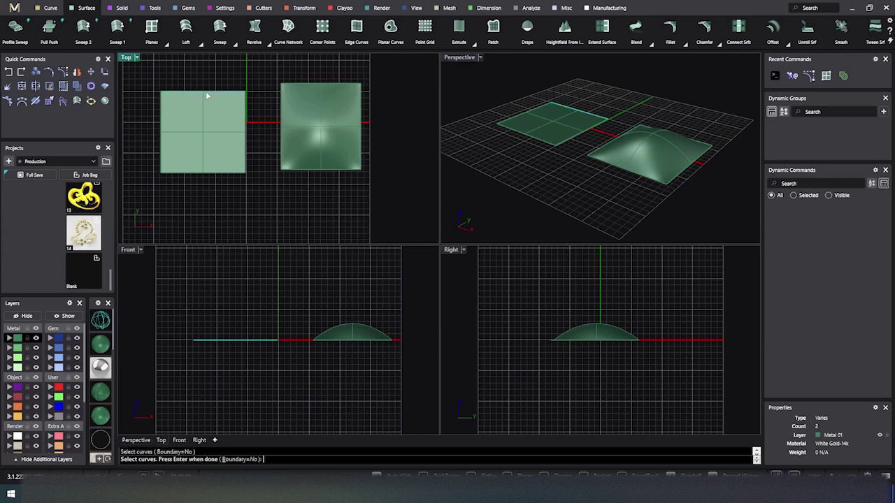
click(163, 131)
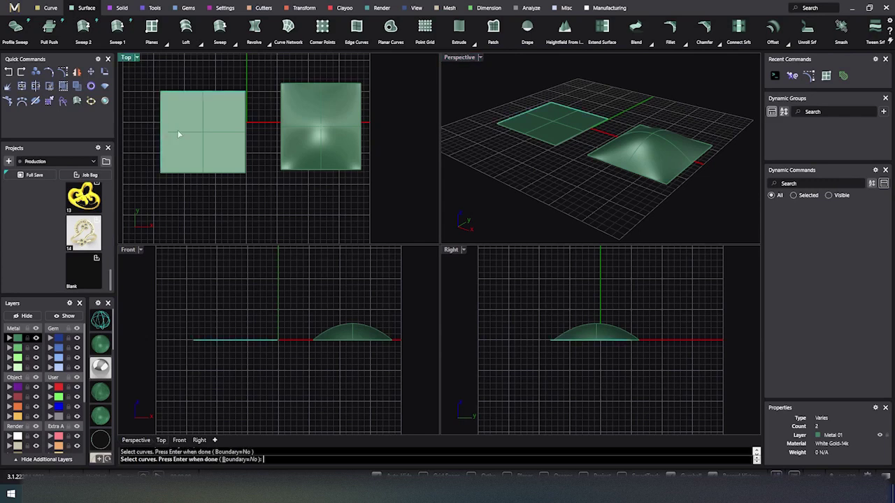
click(245, 144)
click(218, 174)
key(Return)
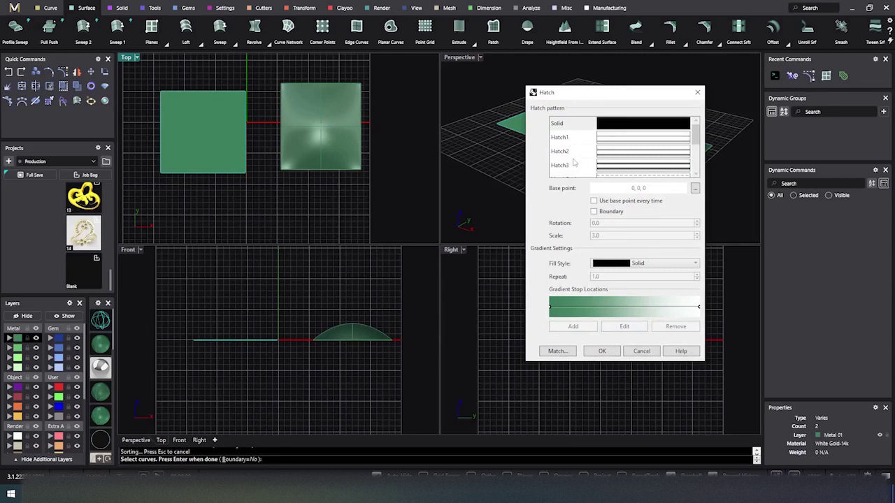
Fill the plane's boundary with the Squares hatch pattern at a scale of 3.0.
scroll(640, 167, down, 2)
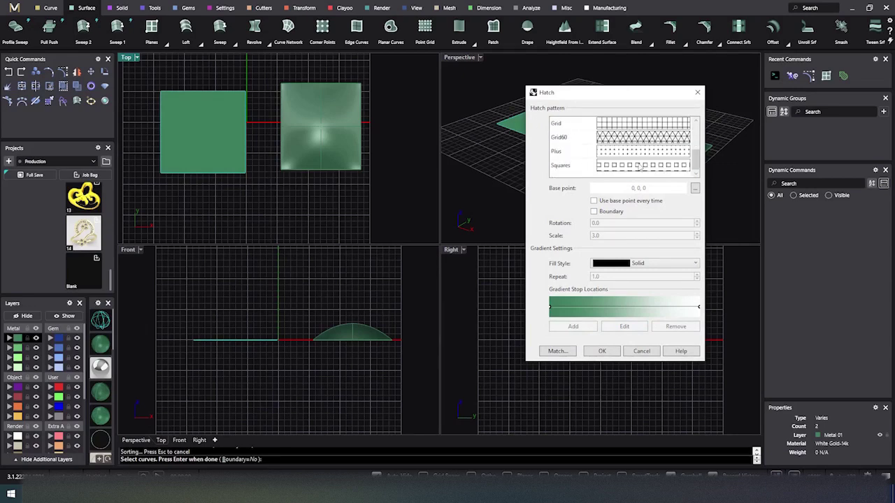
scroll(639, 167, up, 1)
scroll(640, 167, down, 1)
scroll(638, 165, up, 2)
scroll(638, 165, down, 2)
click(630, 166)
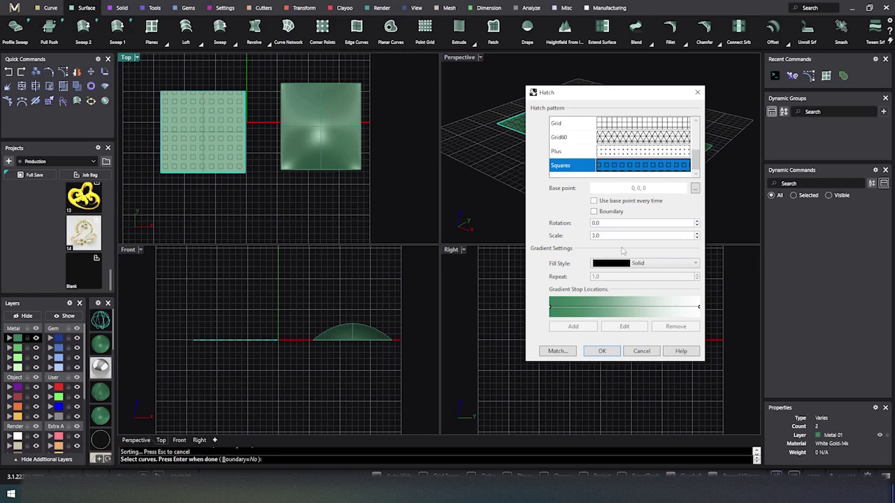
click(697, 234)
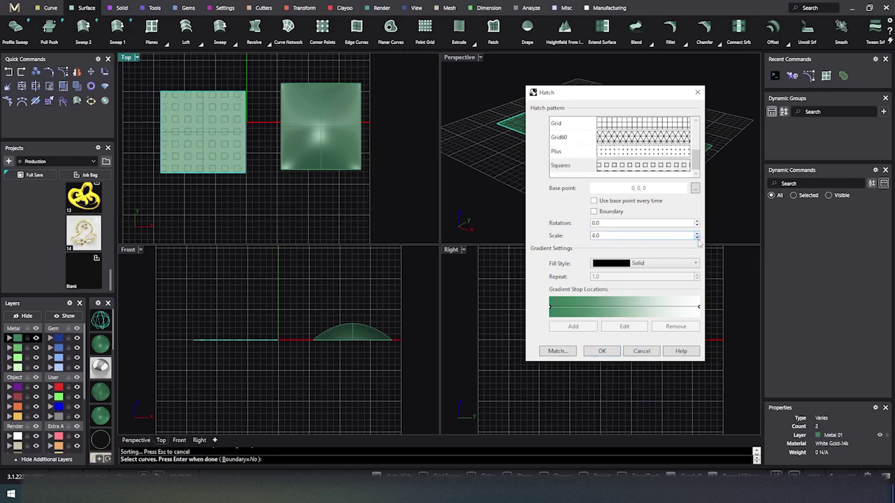
click(697, 238)
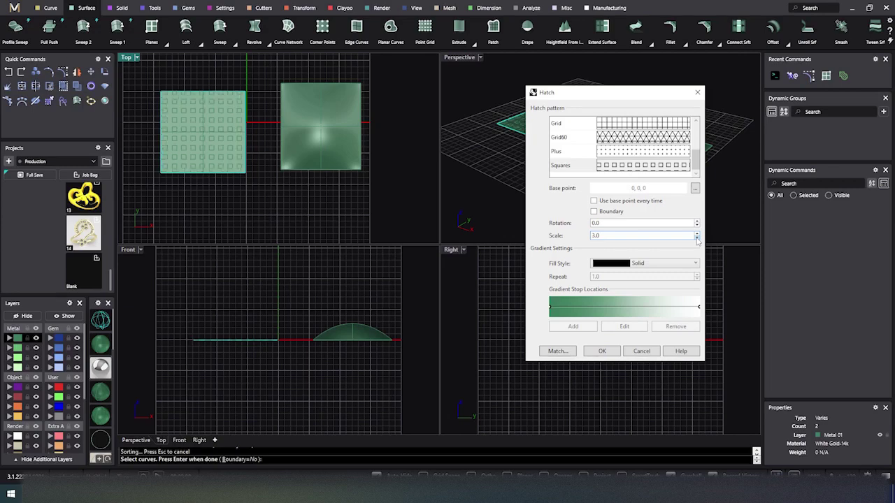
click(602, 352)
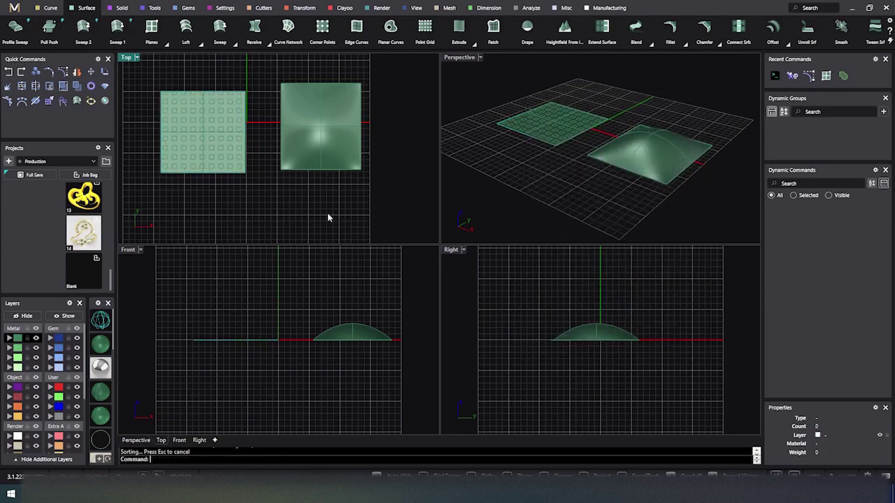
Hide the flat plane surface beneath the hatch and move the squares hatch to the Creation layer.
click(179, 144)
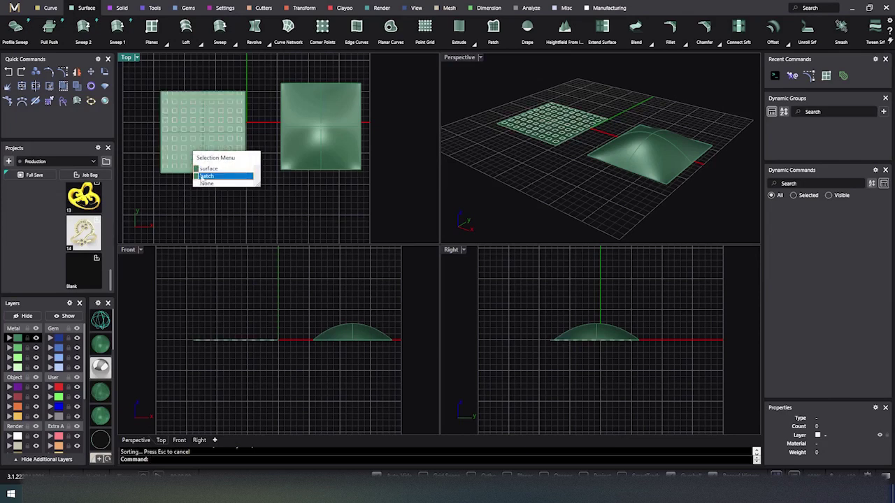
click(206, 170)
click(23, 316)
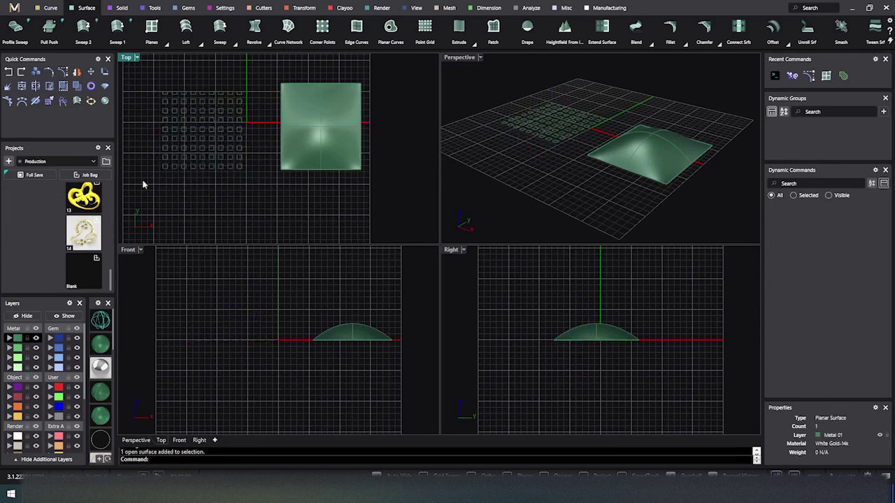
mouse_move(150, 74)
mouse_down()
mouse_move(210, 196)
mouse_move(269, 210)
mouse_up()
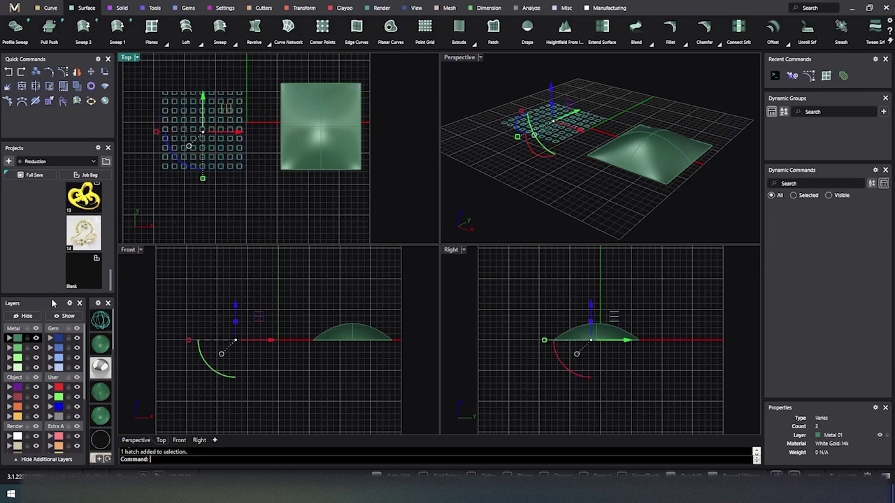
click(9, 418)
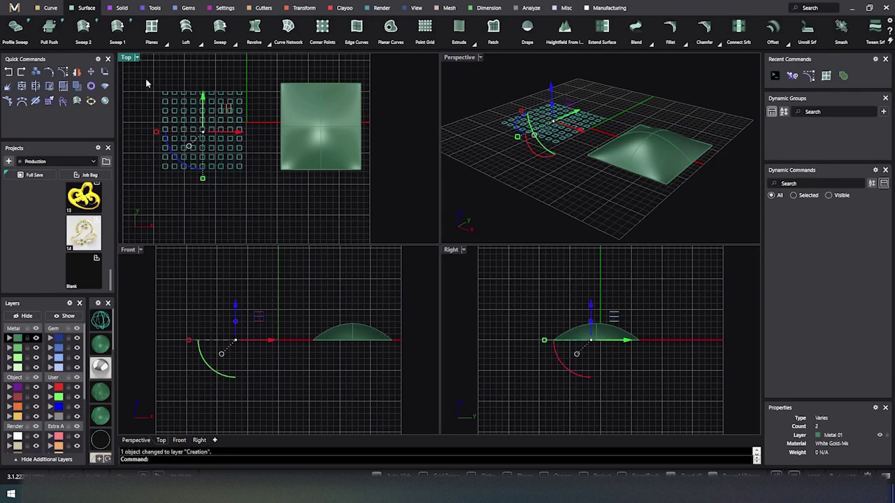
Maximize the Perspective view and unhide the flat plane beneath the squares hatch.
click(463, 58)
double_click(464, 60)
right_drag(399, 184, 426, 274)
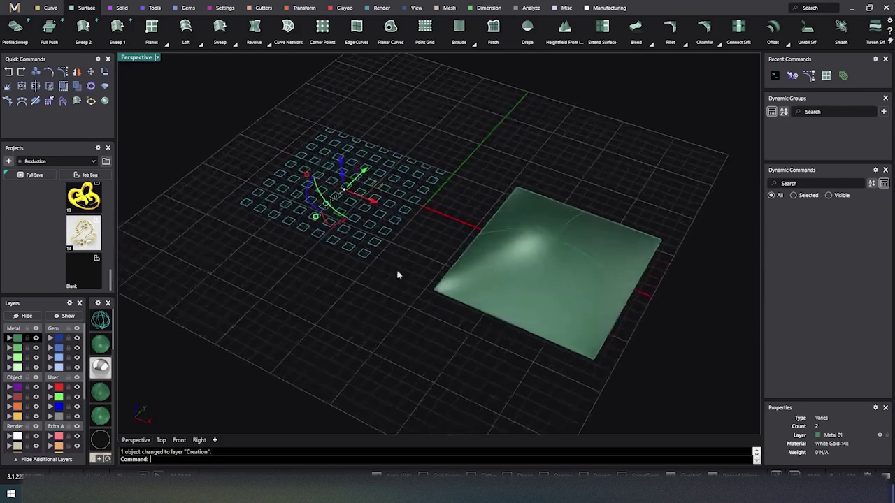
click(298, 285)
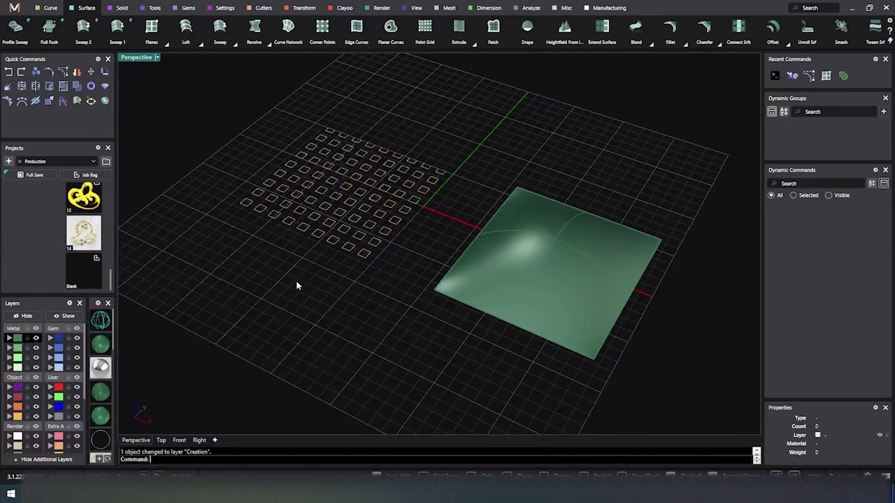
click(98, 320)
scroll(320, 185, up, 2)
scroll(331, 206, down, 4)
scroll(339, 273, up, 4)
scroll(334, 267, down, 3)
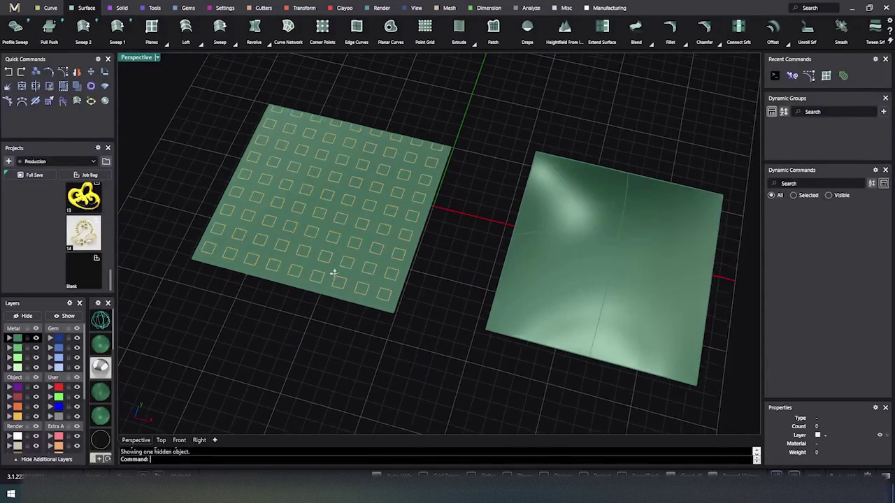
Try to split the flat plane using the squares hatch as the cutting object.
scroll(321, 260, up, 3)
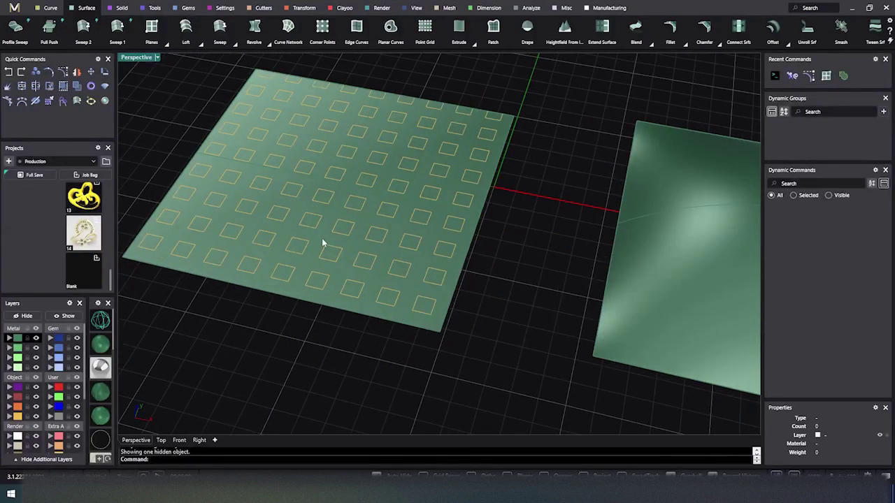
click(322, 242)
click(35, 86)
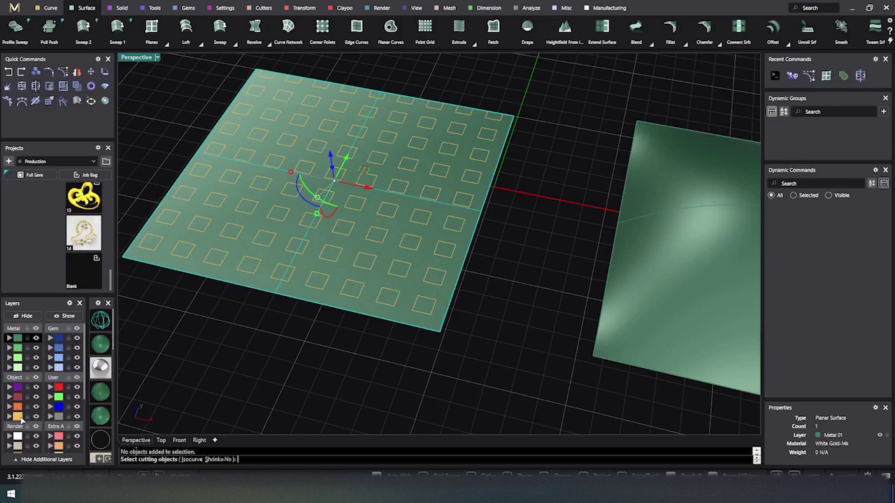
right_drag(314, 353, 312, 333)
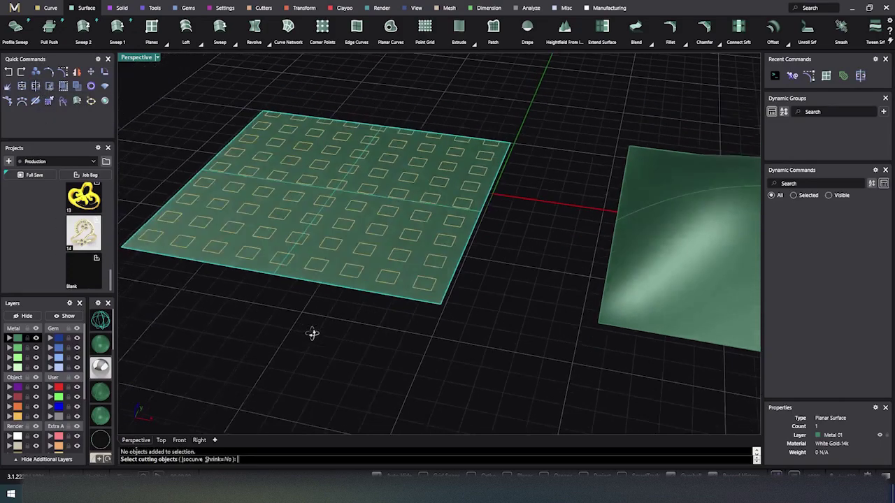
key(Return)
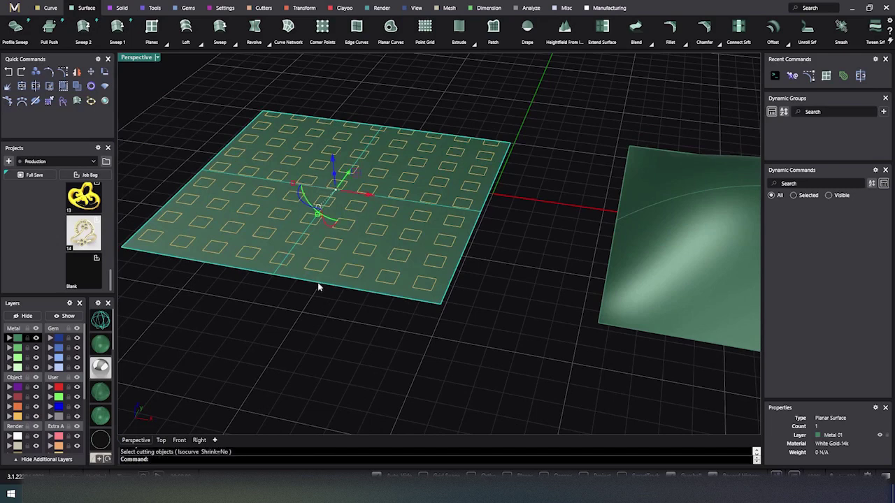
key(Escape)
Hide the flat plane and explode the squares hatch into separate curves.
click(244, 273)
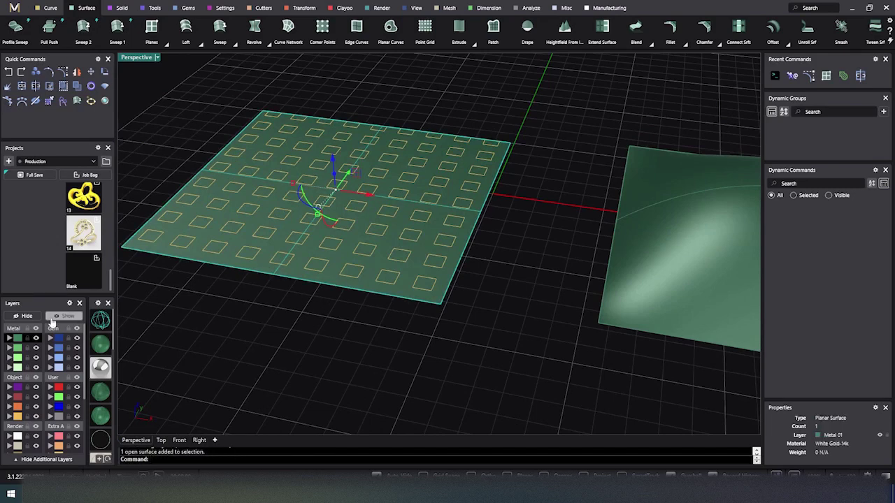
key(ctrl+h)
right_drag(319, 266, 467, 263)
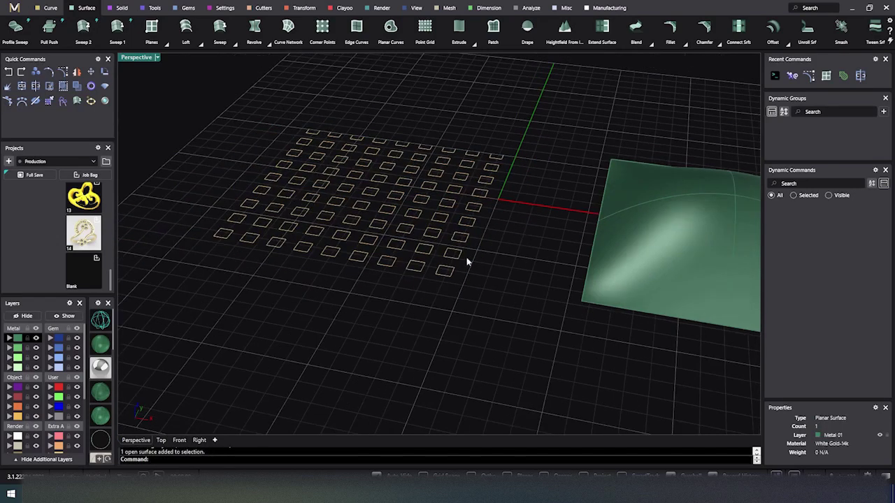
click(378, 252)
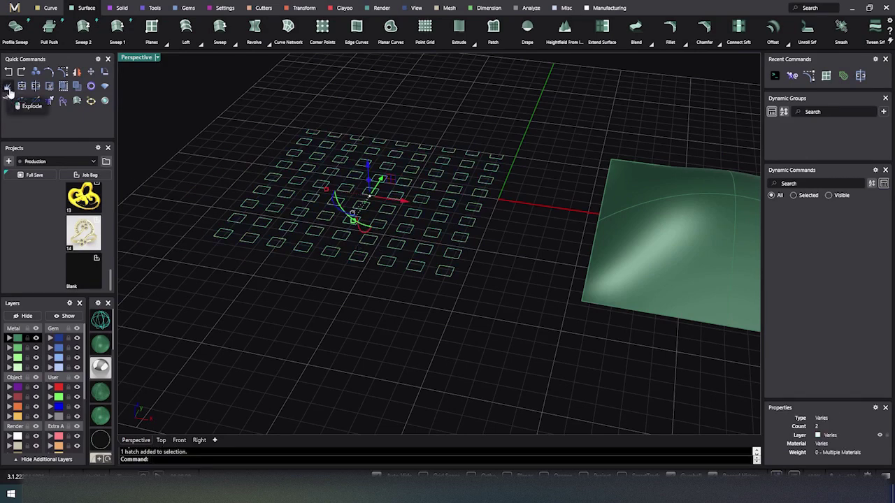
click(9, 88)
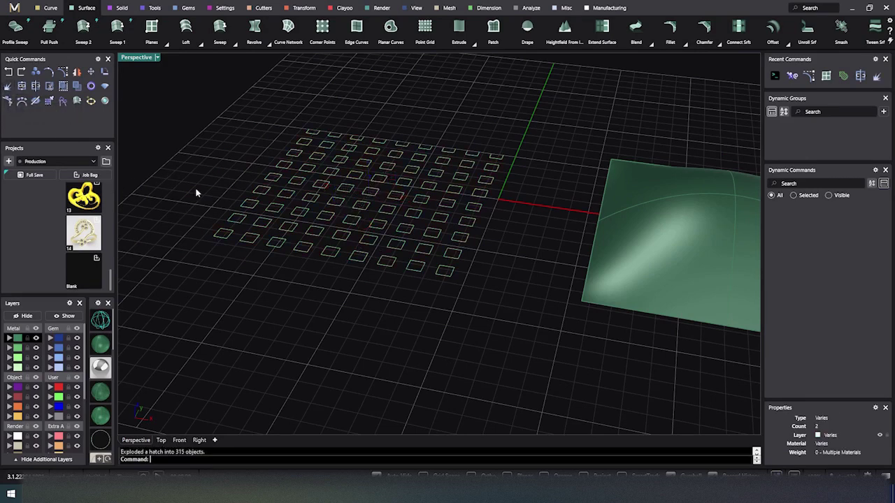
Delete the incomplete row of squares along the far edge of the pattern in the Top view.
click(244, 247)
click(310, 302)
right_drag(310, 302, 307, 329)
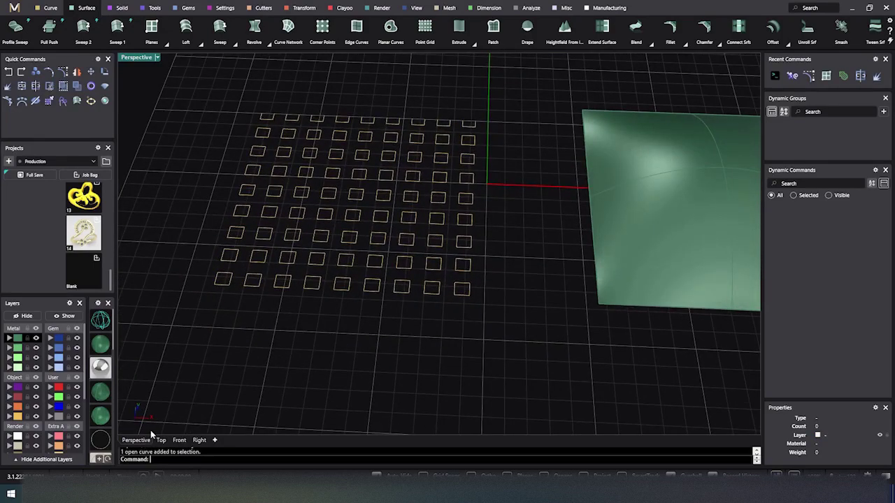
click(161, 441)
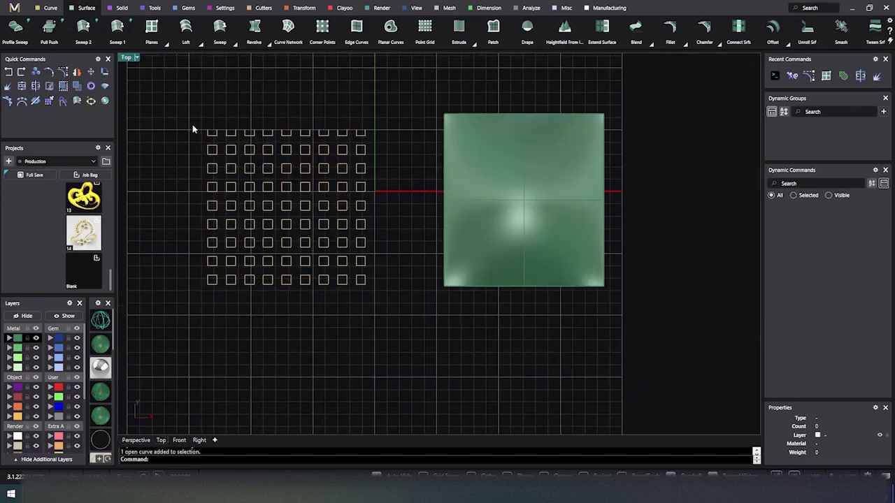
drag(192, 124, 383, 137)
key(Delete)
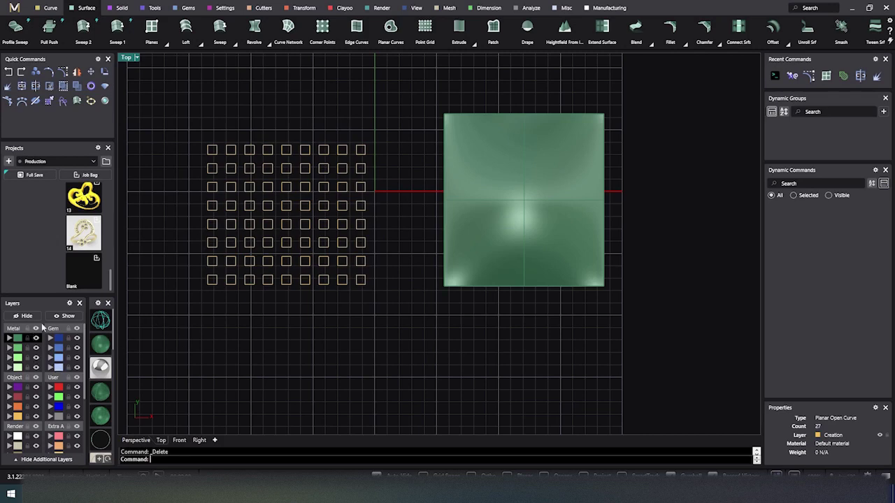
Unhide the flat plane, split it with the square curves on the Creation layer, and delete the cut-out pieces and curves.
click(65, 316)
right_drag(248, 340, 234, 318)
click(248, 119)
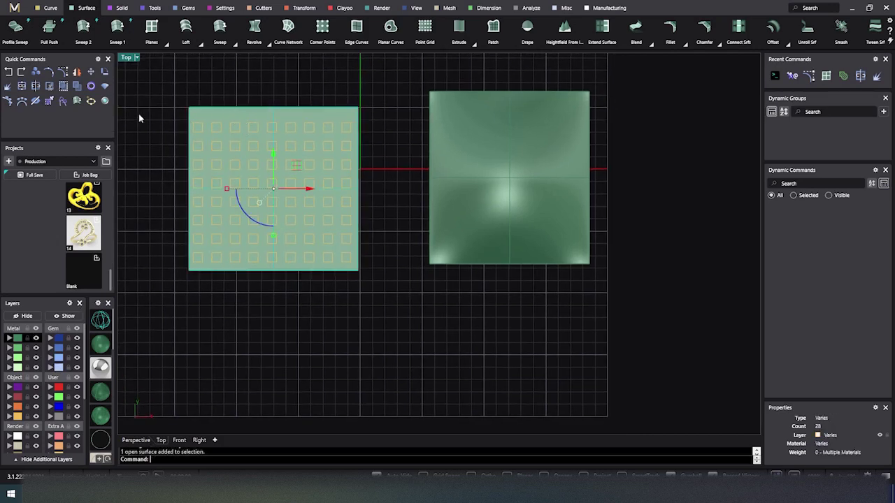
click(35, 85)
click(17, 417)
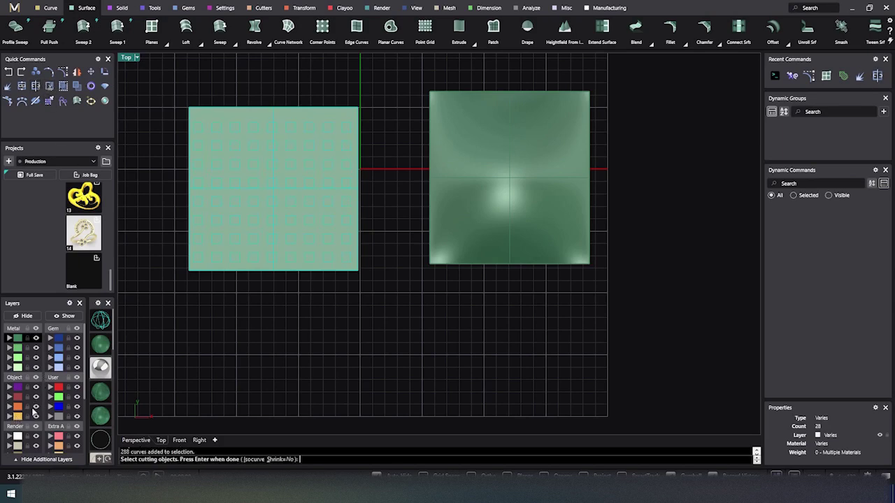
key(Return)
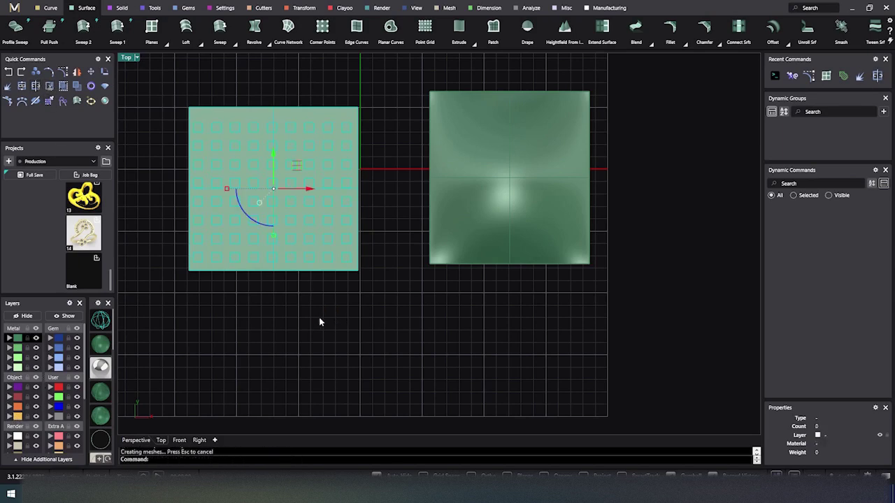
drag(176, 118, 370, 322)
key(Delete)
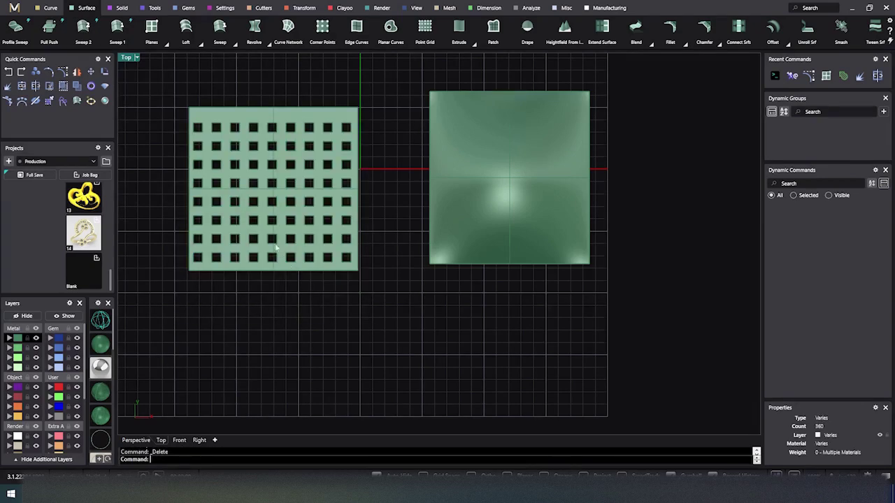
Extrude the perforated flat plane vertically into a thick solid plate in the Perspective view.
click(285, 243)
click(142, 441)
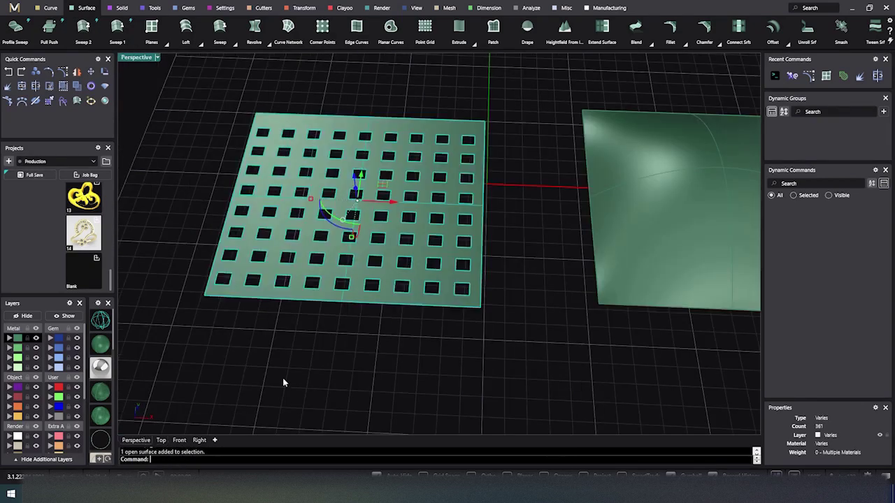
drag(357, 185, 316, 337)
click(330, 325)
mouse_move(330, 325)
right_down()
mouse_move(346, 296)
mouse_move(346, 349)
mouse_move(330, 323)
right_up()
click(353, 279)
click(347, 341)
Hatch the area bounded by the domed surface's four edges with the Squares pattern at a scale of 3.0.
scroll(304, 295, down, 5)
right_drag(259, 286, 341, 336)
click(441, 254)
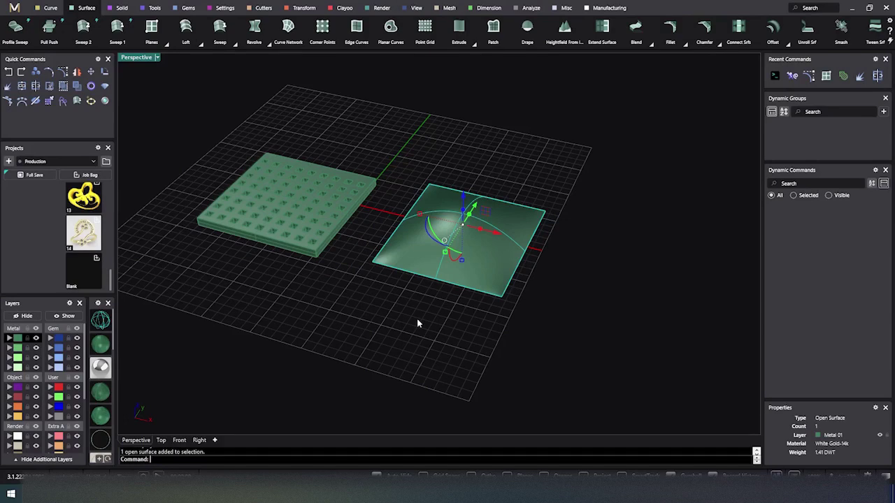
text(hatch)
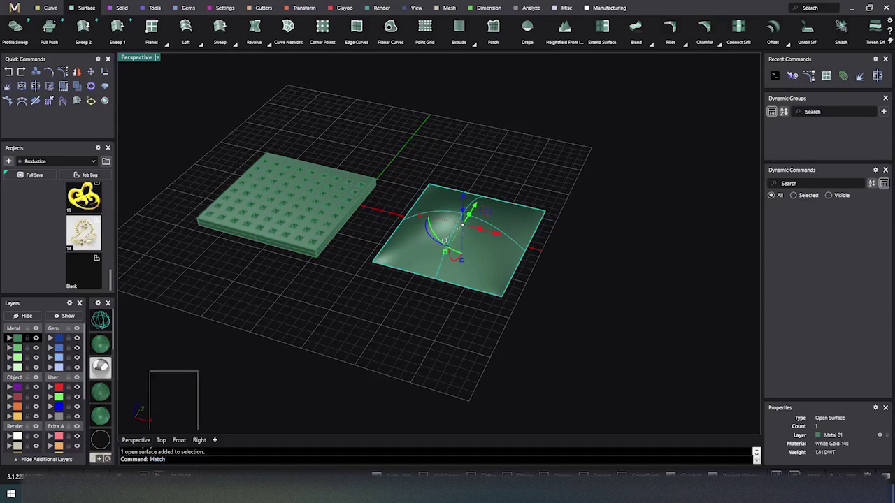
key(Return)
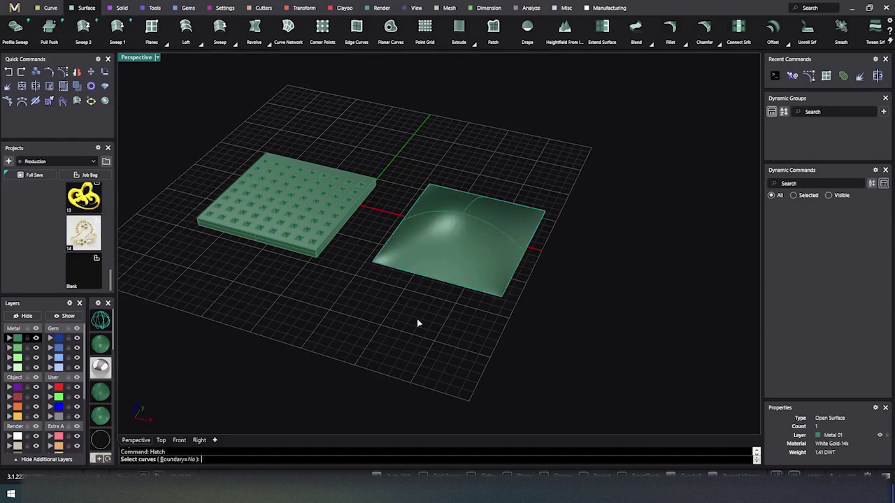
click(424, 278)
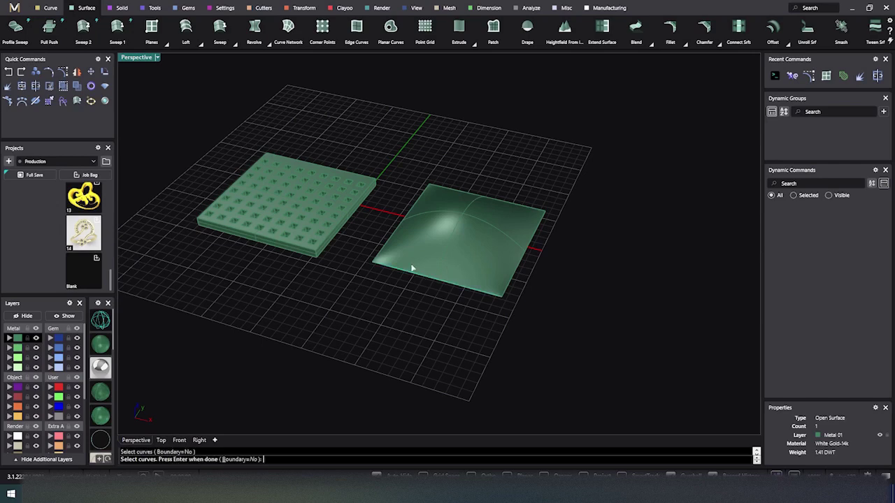
click(396, 231)
click(486, 198)
click(526, 255)
key(Return)
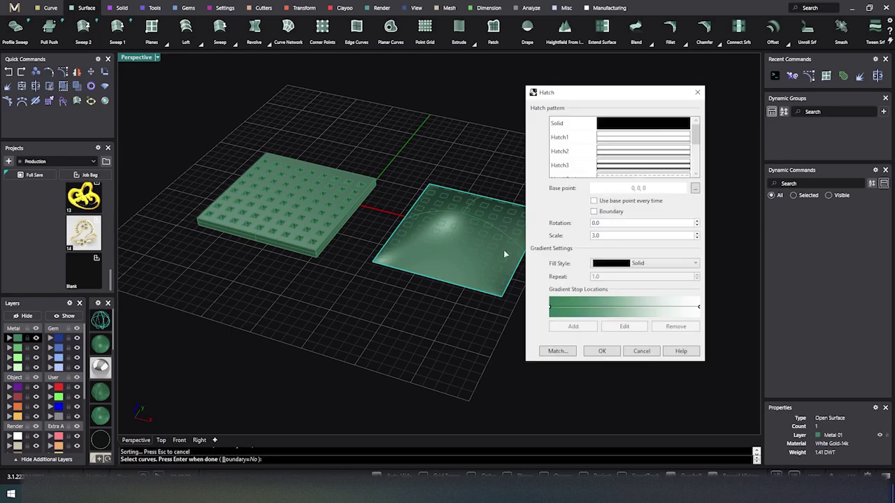
click(602, 351)
Move the squares hatch from beneath the dome straight up above its peak, accepting the break in history.
scroll(430, 350, up, 3)
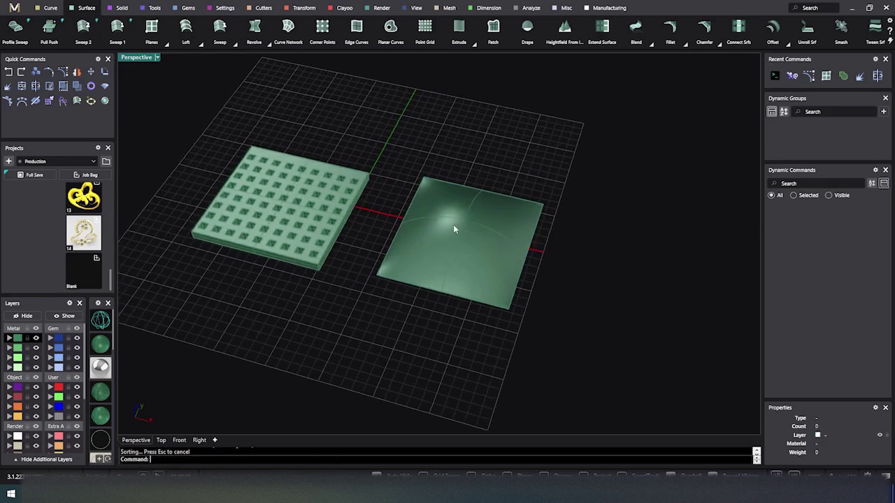
right_drag(453, 229, 443, 279)
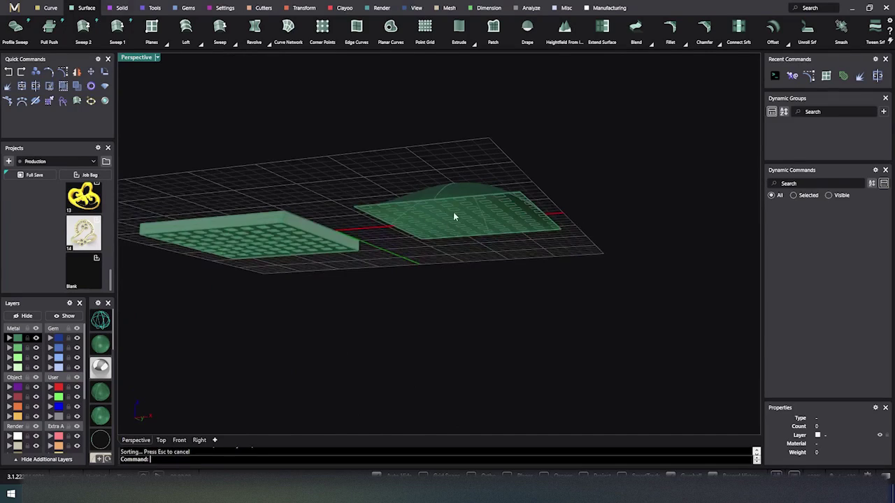
right_drag(422, 217, 438, 272)
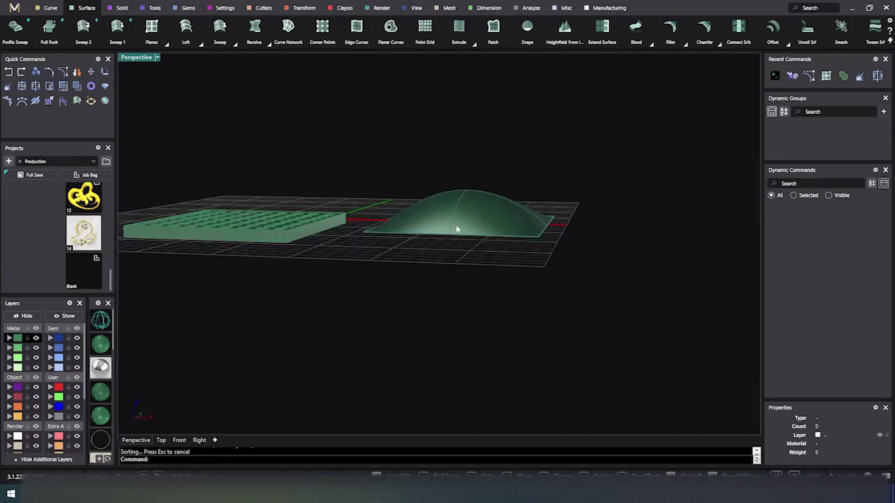
mouse_move(457, 228)
right_down()
mouse_move(455, 290)
mouse_move(448, 215)
right_up()
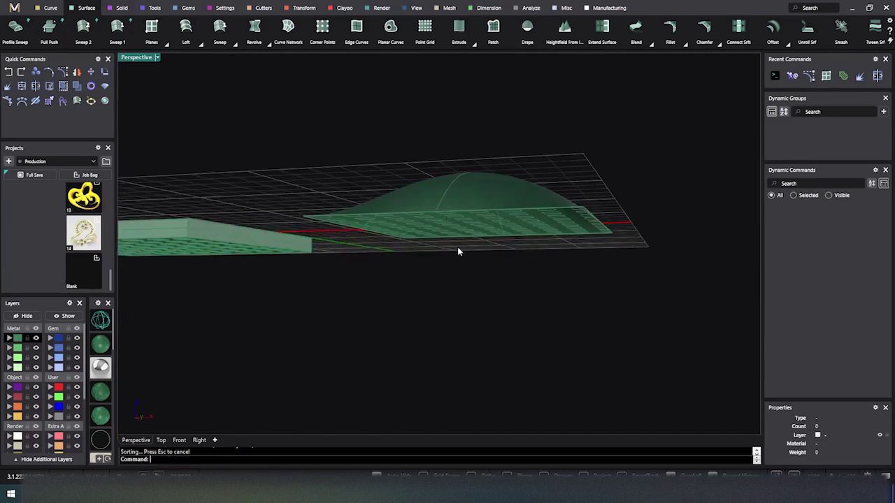
click(437, 227)
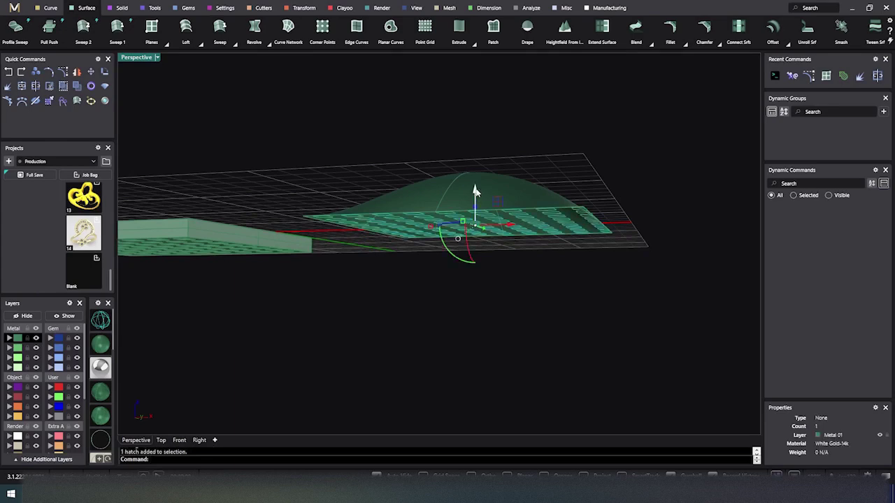
drag(475, 193, 475, 124)
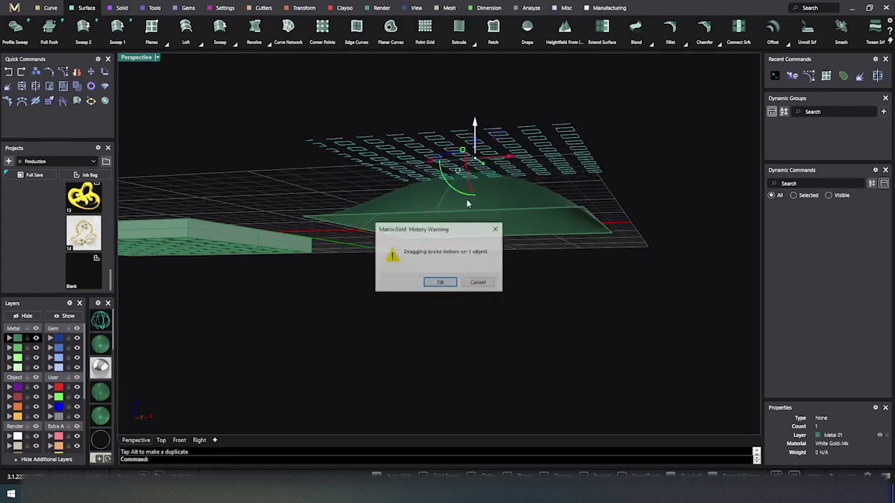
click(440, 284)
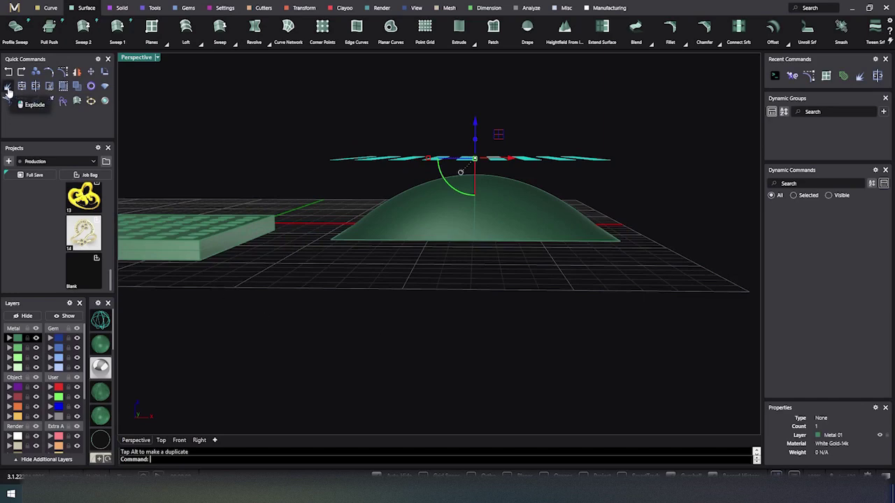
Explode the raised squares hatch and delete the incomplete squares along its two cut-off edges.
click(8, 87)
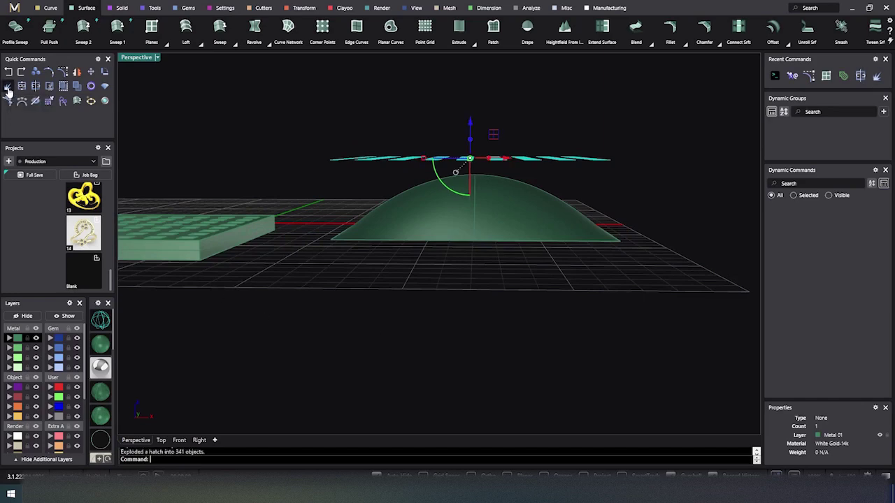
click(325, 351)
right_drag(403, 320, 331, 291)
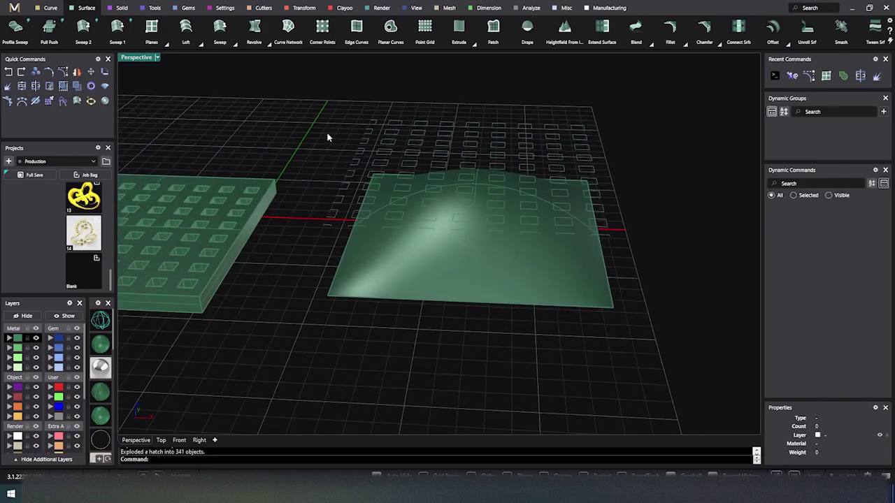
mouse_move(327, 141)
right_down()
mouse_move(303, 309)
mouse_move(316, 151)
right_up()
drag(322, 105, 367, 272)
key(Delete)
right_drag(420, 349, 537, 337)
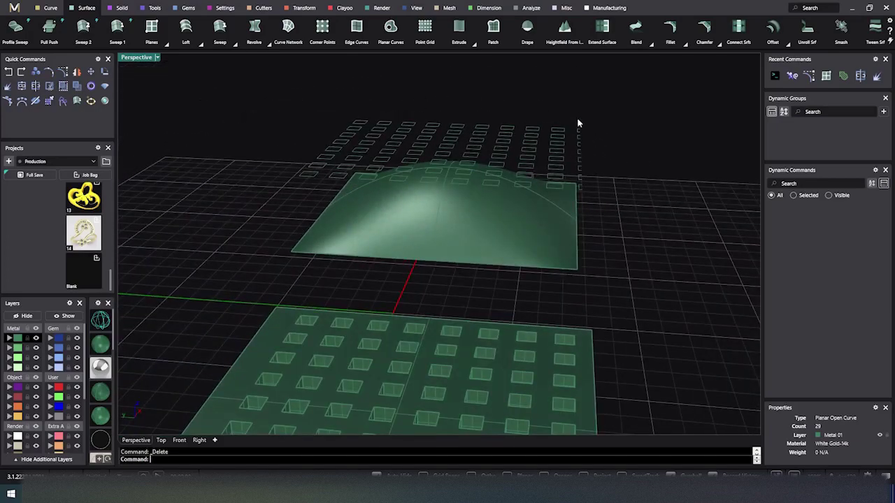
drag(576, 133, 596, 206)
Move all the remaining square curves above the dome to the Creation layer.
right_drag(593, 205, 464, 237)
right_drag(322, 272, 335, 224)
drag(338, 124, 614, 179)
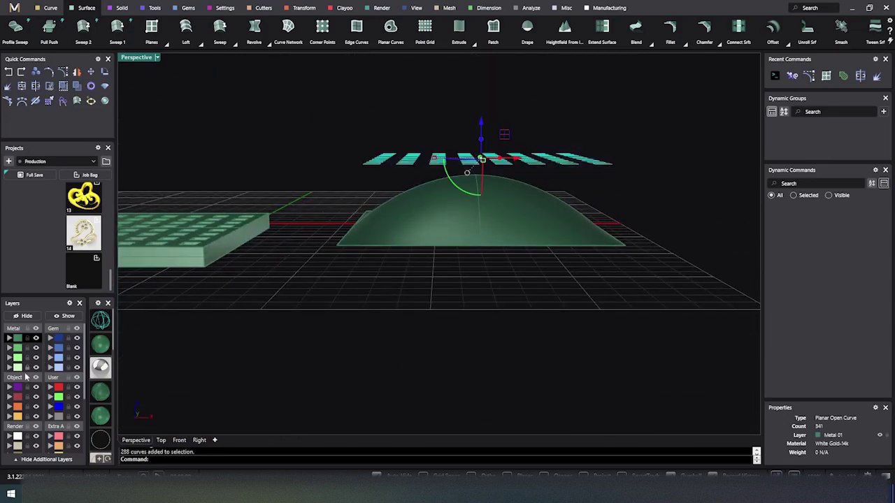
click(308, 328)
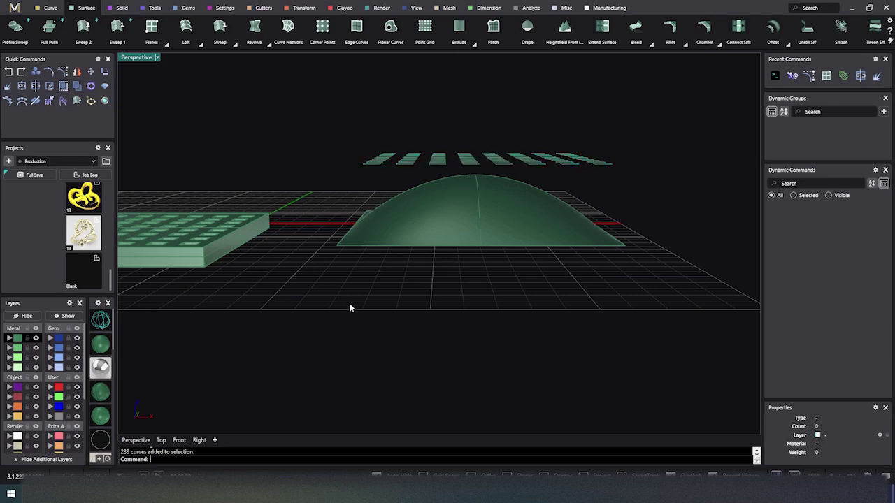
drag(340, 125, 639, 187)
click(9, 417)
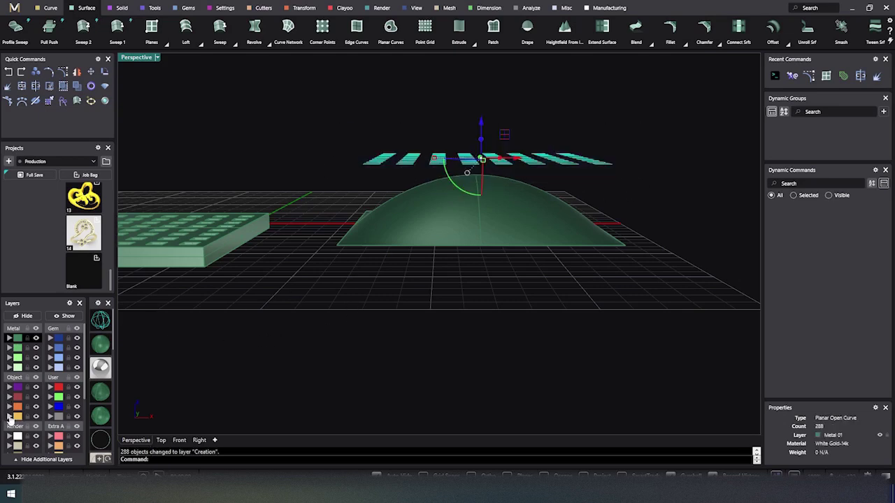
click(284, 322)
right_drag(284, 322, 325, 327)
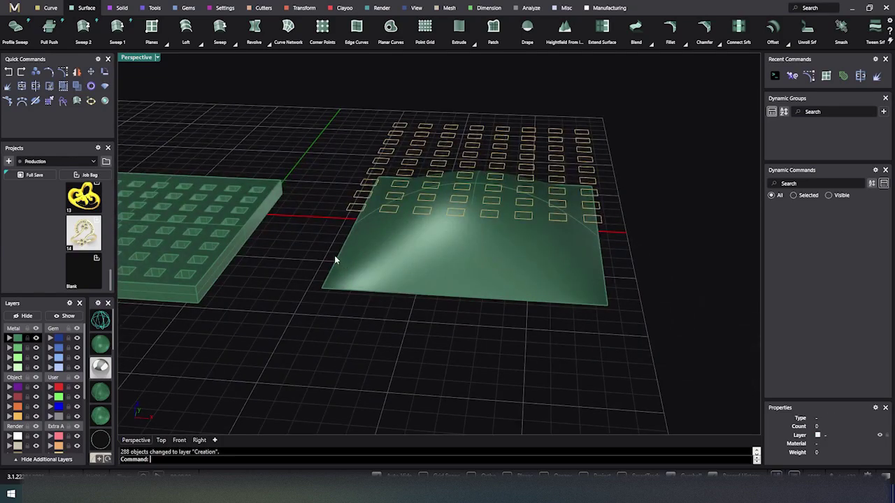
Project the raised square curves onto the domed surface along the construction plane's Z direction, deleting the input curves.
right_drag(326, 269, 312, 333)
drag(341, 127, 630, 178)
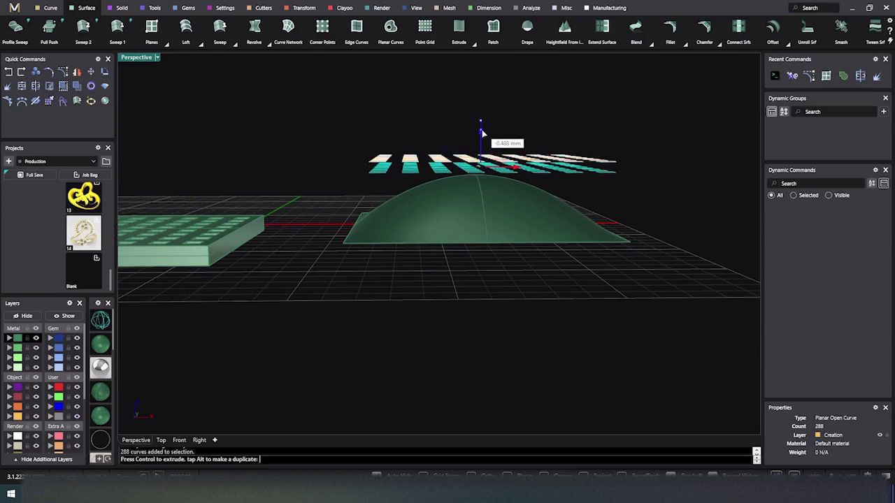
right_drag(485, 250, 451, 316)
click(50, 10)
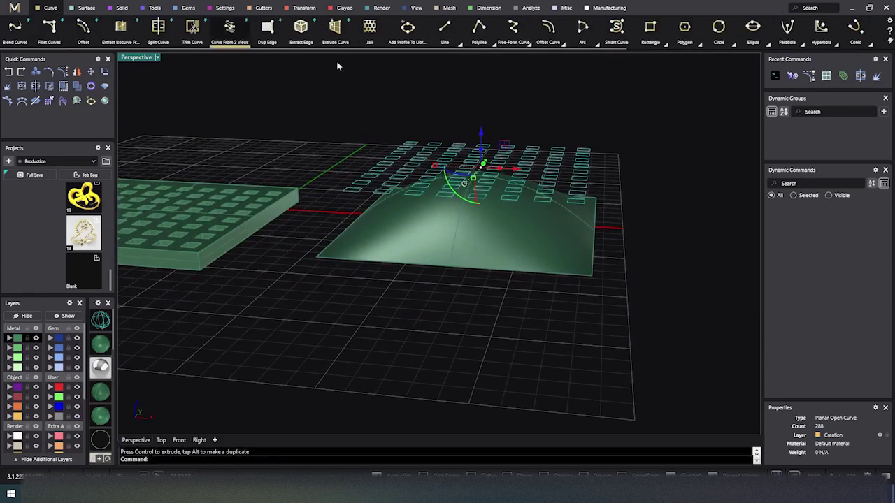
scroll(849, 39, down, 5)
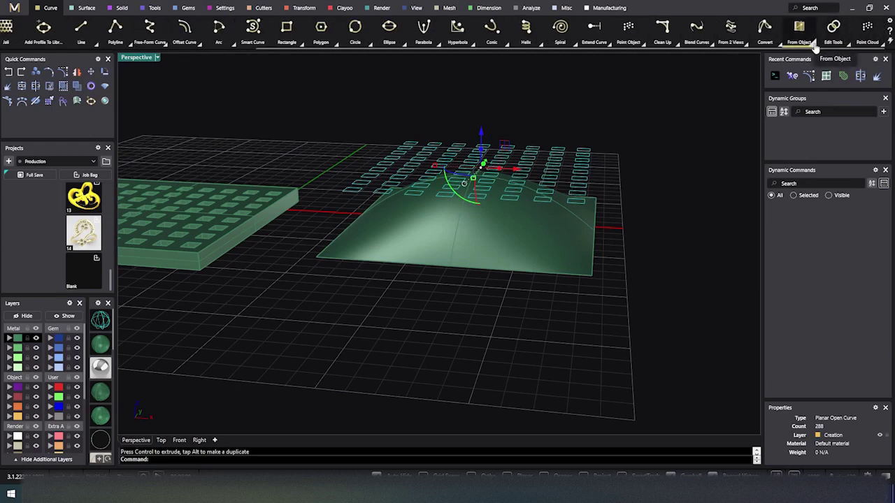
click(814, 47)
click(263, 70)
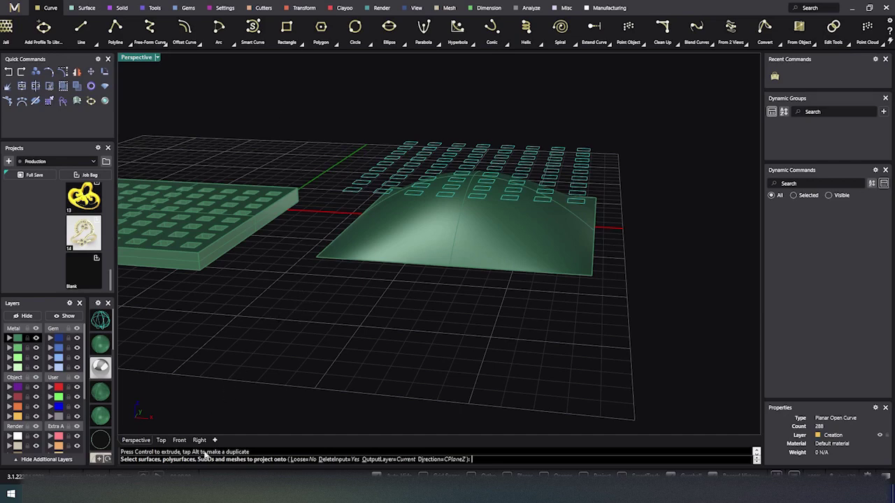
click(432, 220)
key(Return)
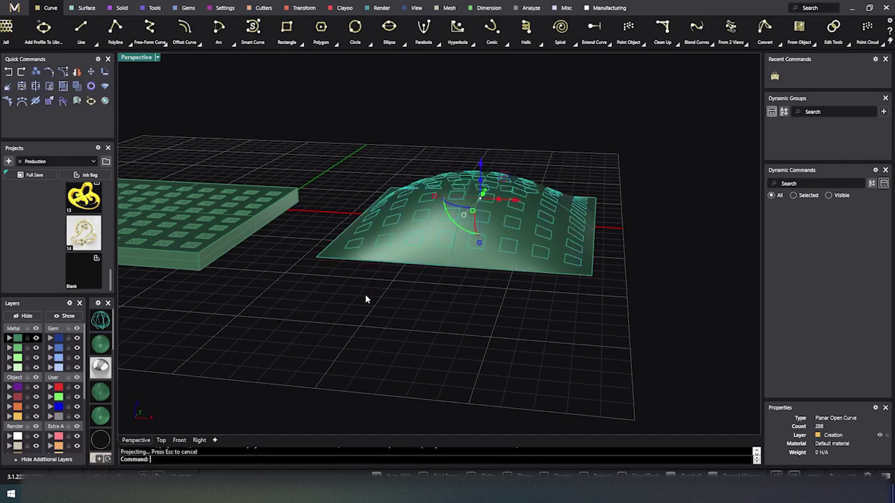
Move the projected square curves to the Creation layer with the dome temporarily hidden, and show the dome again.
right_drag(368, 330, 390, 263)
click(403, 259)
click(40, 320)
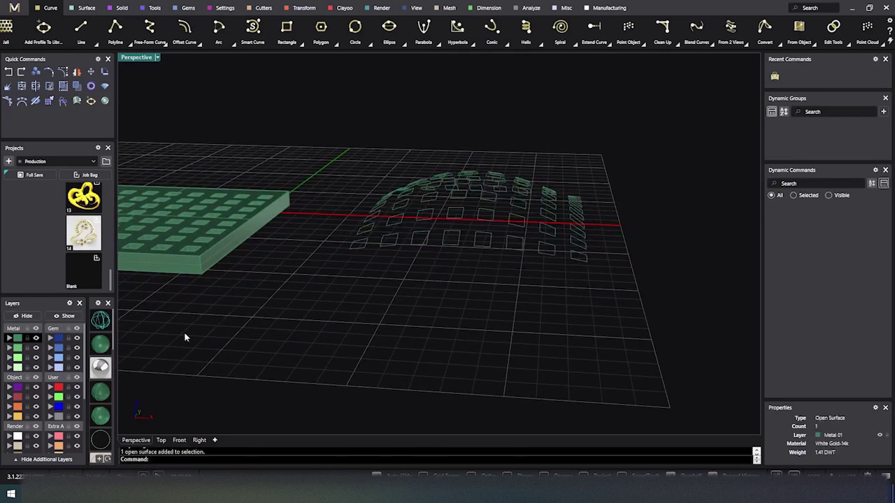
drag(310, 316, 610, 140)
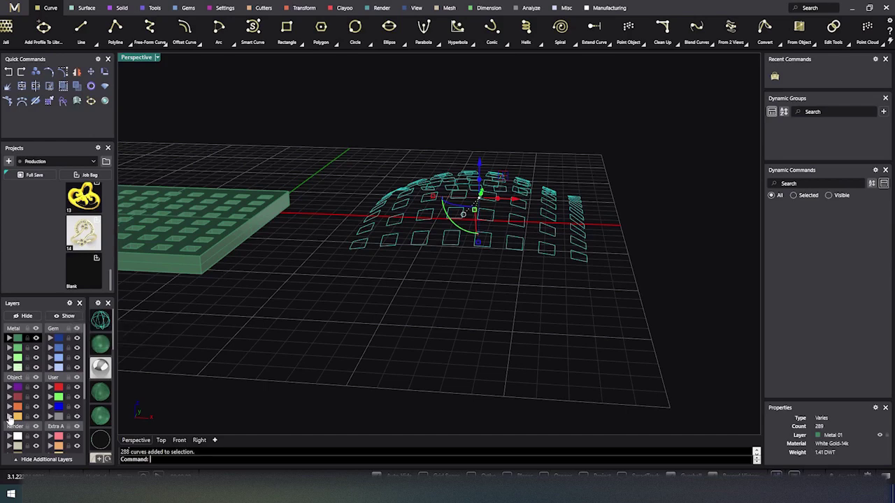
click(64, 316)
click(307, 319)
scroll(307, 319, up, 5)
click(453, 276)
click(409, 310)
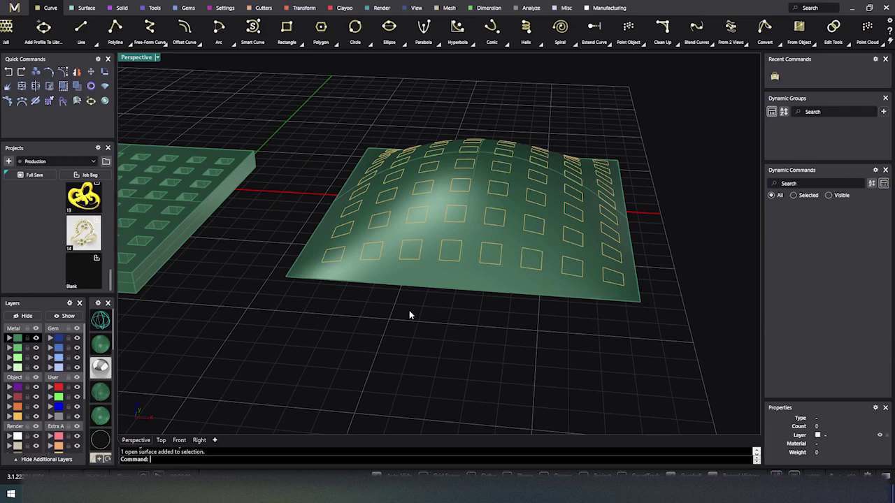
Split the domed surface with the projected square curves and delete the curves and square cut-outs.
click(298, 277)
click(34, 86)
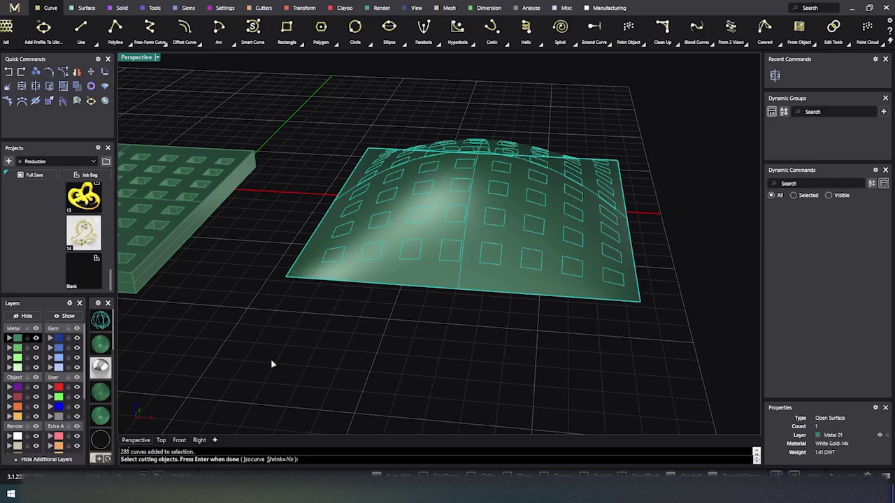
key(Return)
click(309, 343)
right_drag(309, 343, 328, 295)
drag(331, 145, 646, 298)
key(Delete)
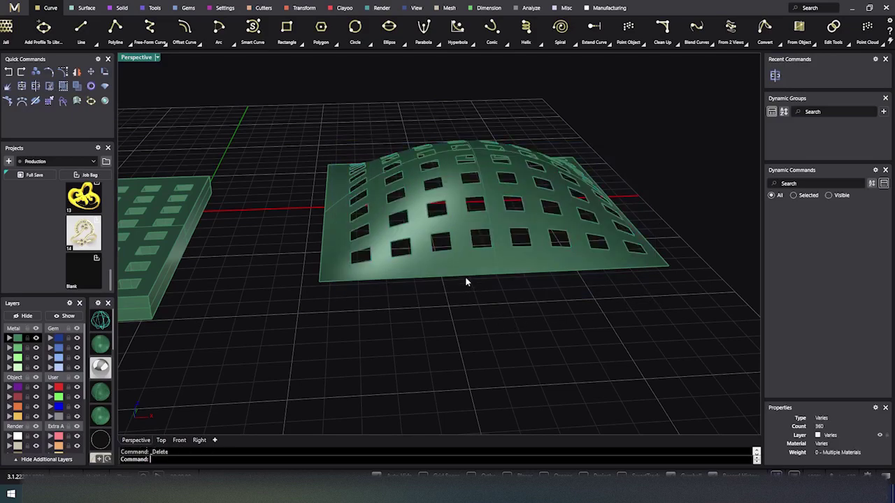
Extrude the perforated domed surface straight down into a solid and check its object type.
shift+click(469, 243)
ctrl+drag(471, 161, 472, 180)
right_drag(440, 361, 452, 320)
click(452, 343)
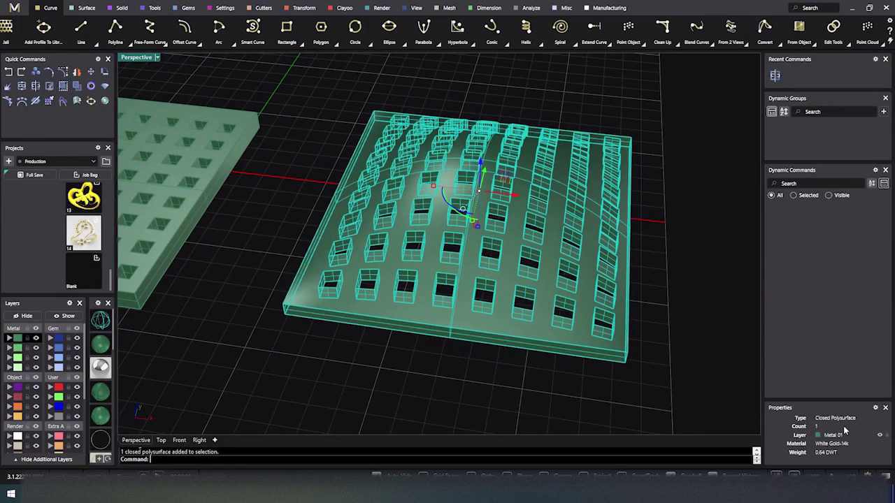
scroll(319, 264, down, 2)
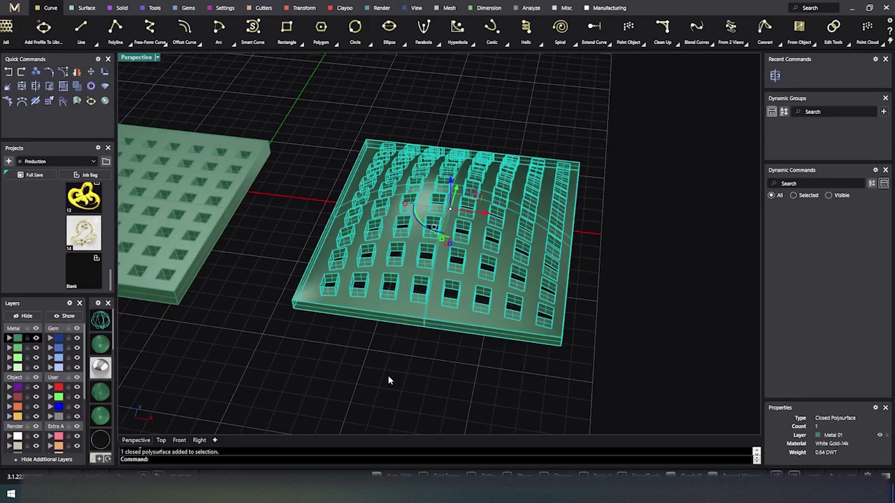
right_drag(392, 382, 377, 360)
right_click(459, 352)
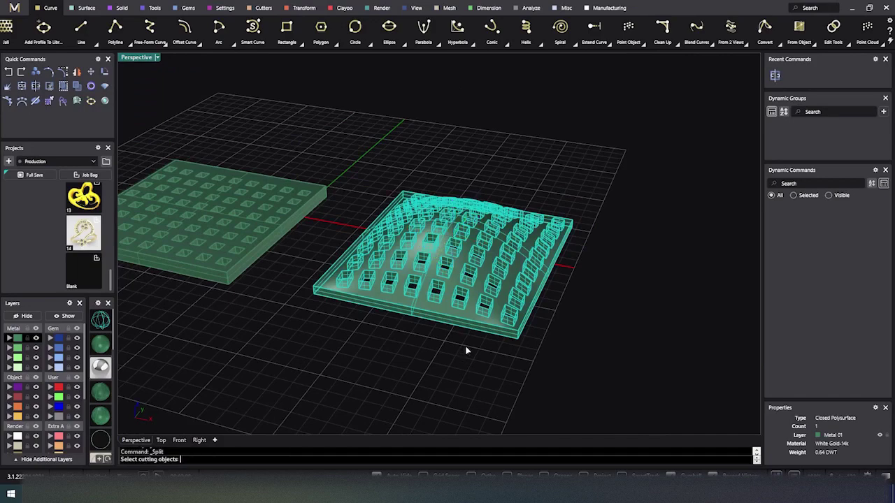
scroll(409, 384, down, 2)
scroll(443, 350, down, 2)
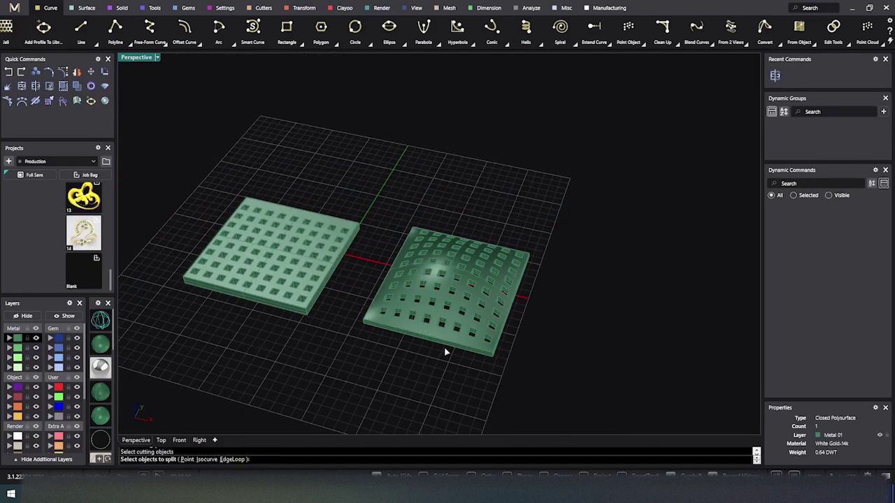
right_drag(443, 350, 411, 330)
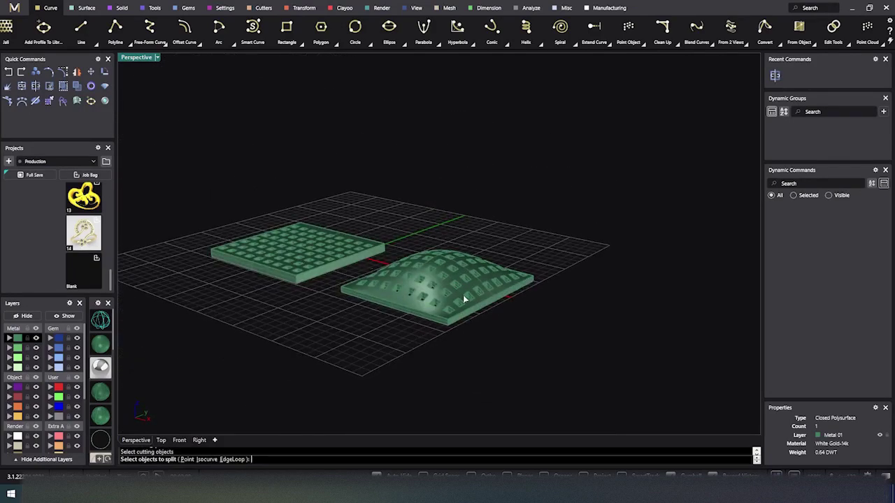
scroll(463, 295, down, 2)
right_drag(462, 295, 455, 346)
drag(523, 356, 597, 369)
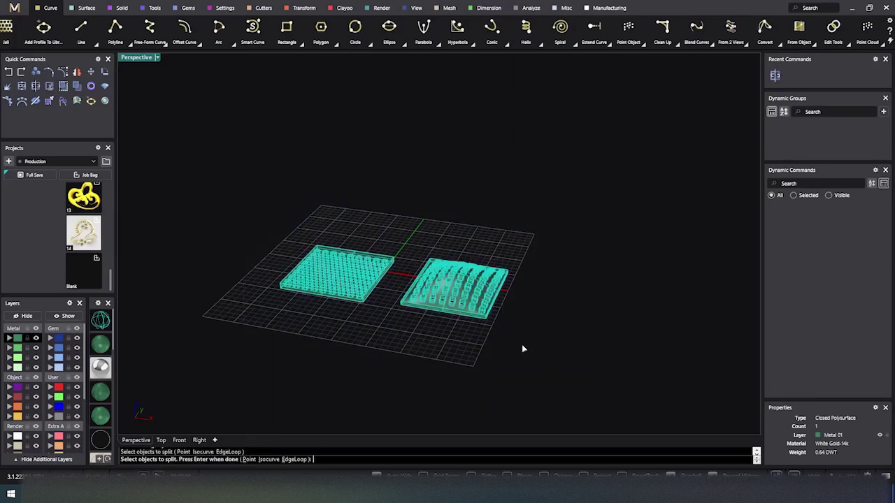
key(Return)
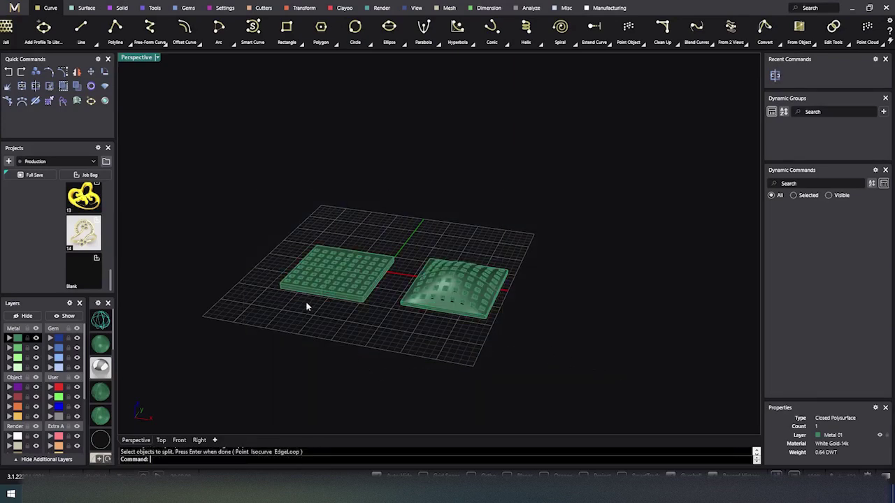
Delete both perforated models and draw a new flat rectangular plane across the middle of the grid.
key(ctrl+a)
key(Delete)
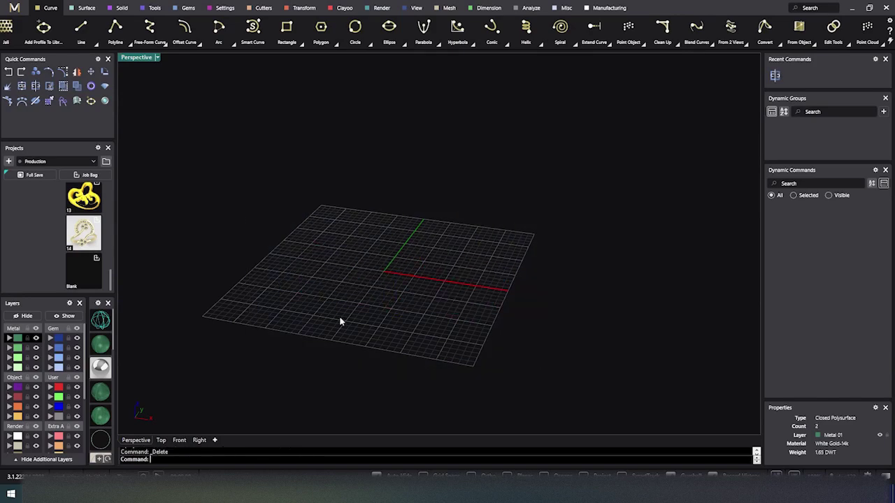
click(85, 9)
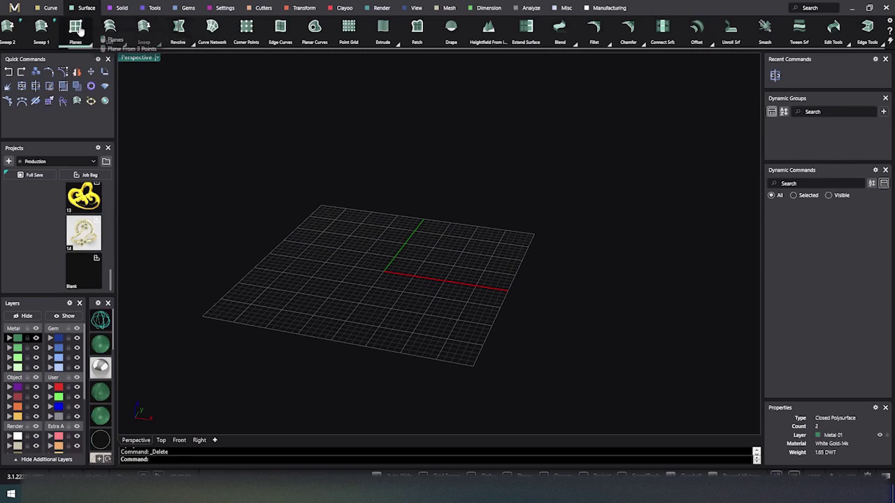
click(352, 239)
click(417, 315)
Rebuild the new plane with a point count of 4 and degree 3 in both U and V.
click(370, 276)
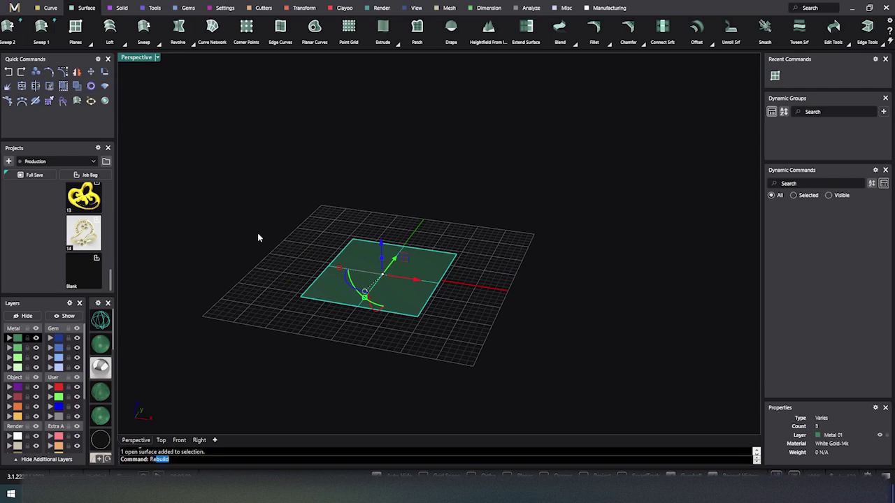
text(build)
key(Return)
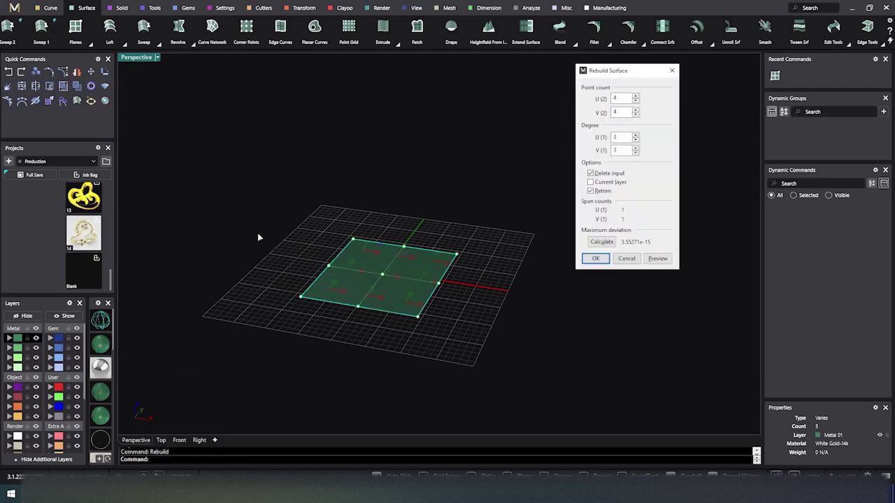
click(596, 259)
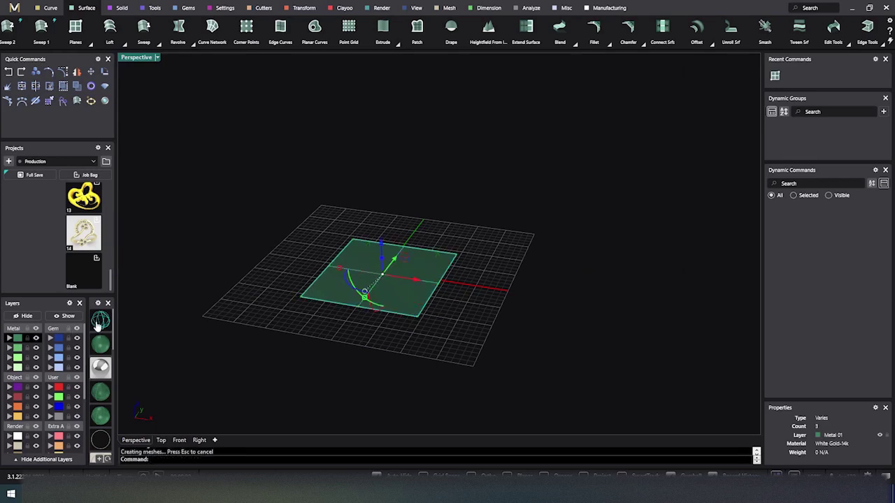
Raise the plane's four central control points in wireframe display to form a dome, and return to the shaded display with control points off.
click(100, 321)
mouse_move(147, 340)
right_down()
mouse_move(207, 353)
mouse_move(179, 342)
right_up()
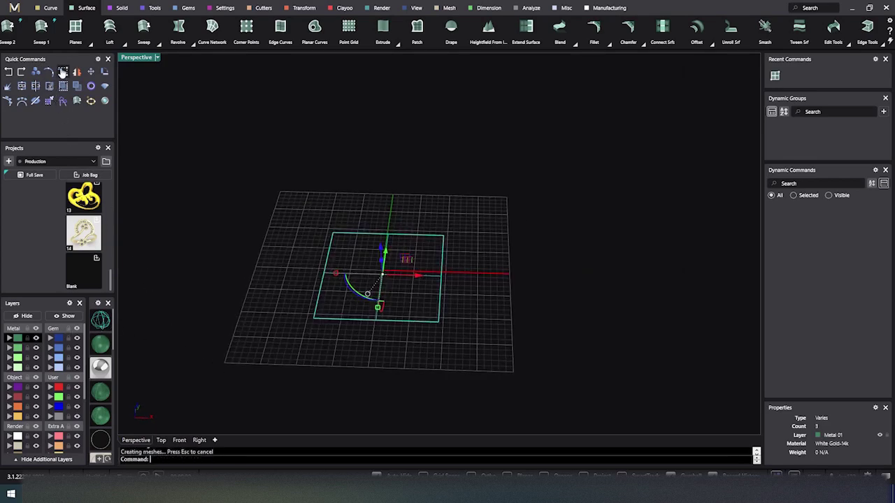
click(79, 101)
drag(344, 246, 407, 308)
right_drag(391, 269, 381, 250)
drag(382, 246, 378, 214)
click(291, 234)
click(100, 343)
right_drag(293, 333, 331, 372)
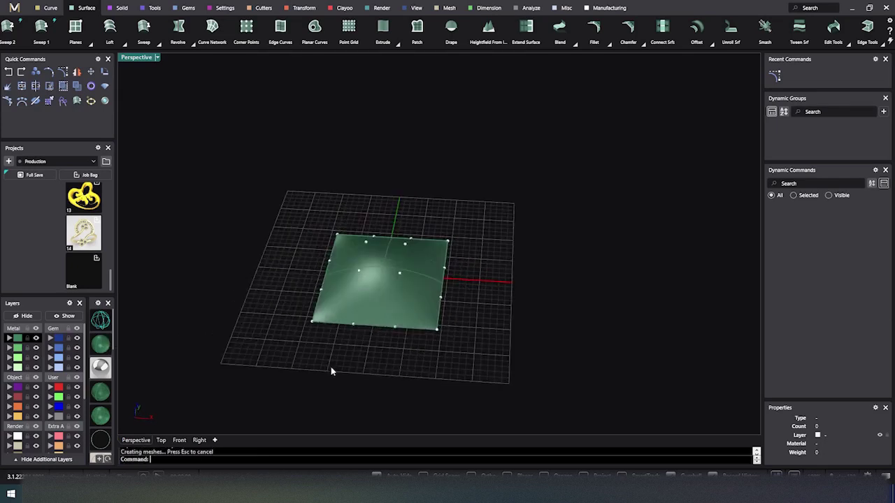
scroll(380, 314, up, 3)
scroll(382, 309, down, 2)
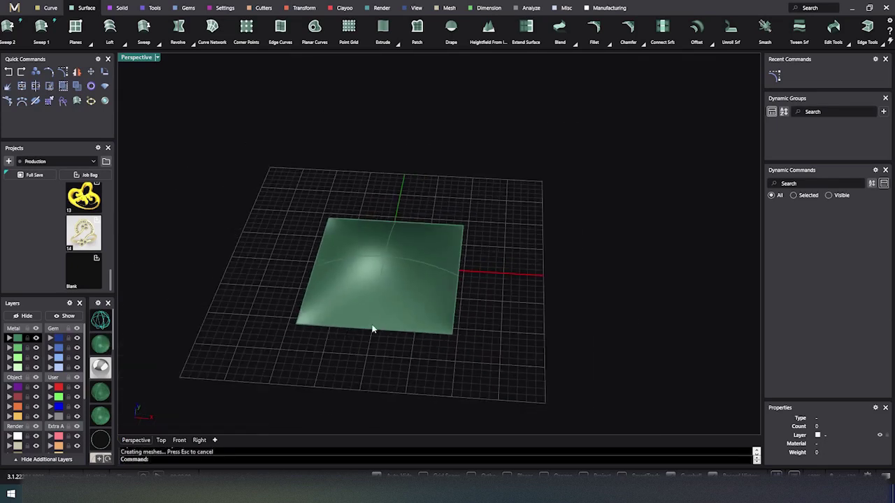
right_drag(371, 326, 408, 279)
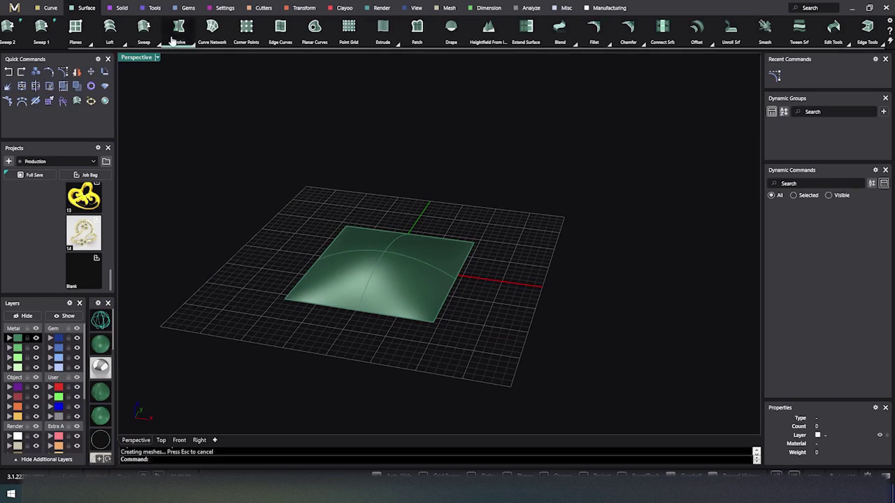
Start a Jali on the new domed surface.
click(50, 9)
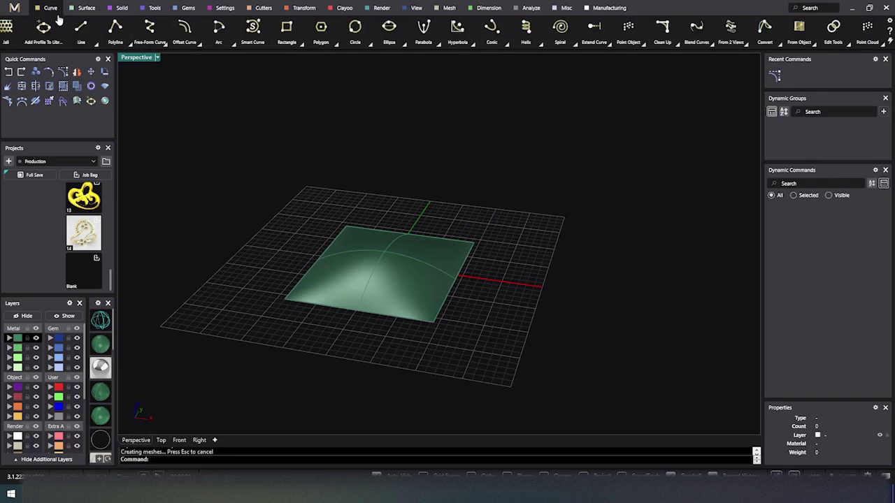
click(7, 26)
click(418, 267)
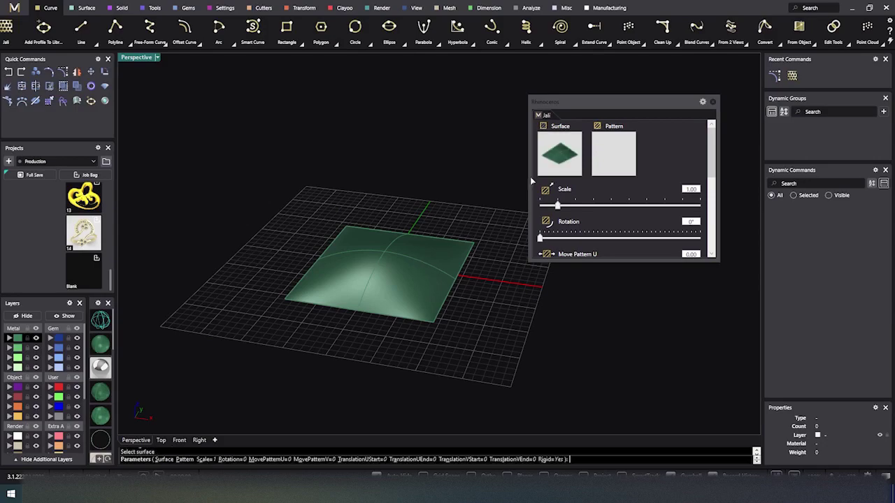
Browse the patterns available in the Jali pattern library, and close the library and the Jali settings without choosing one.
click(616, 162)
scroll(358, 235, down, 3)
scroll(357, 236, down, 2)
scroll(356, 236, up, 4)
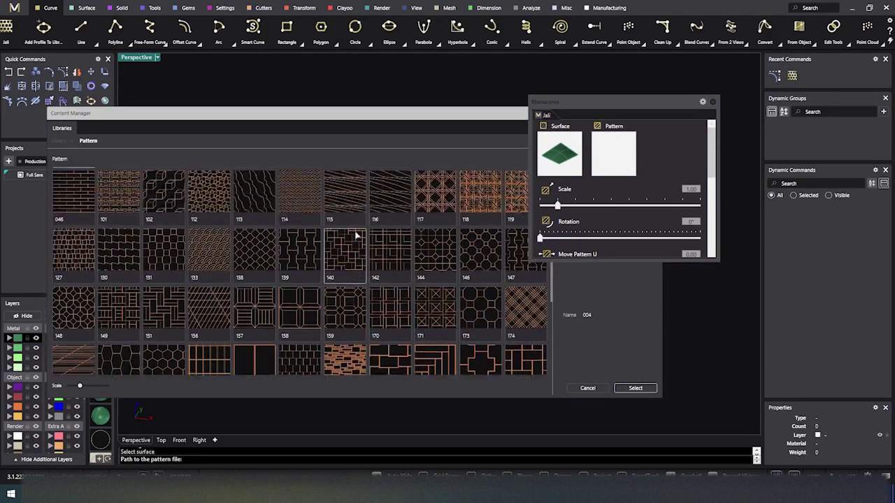
scroll(356, 235, down, 2)
scroll(357, 236, down, 2)
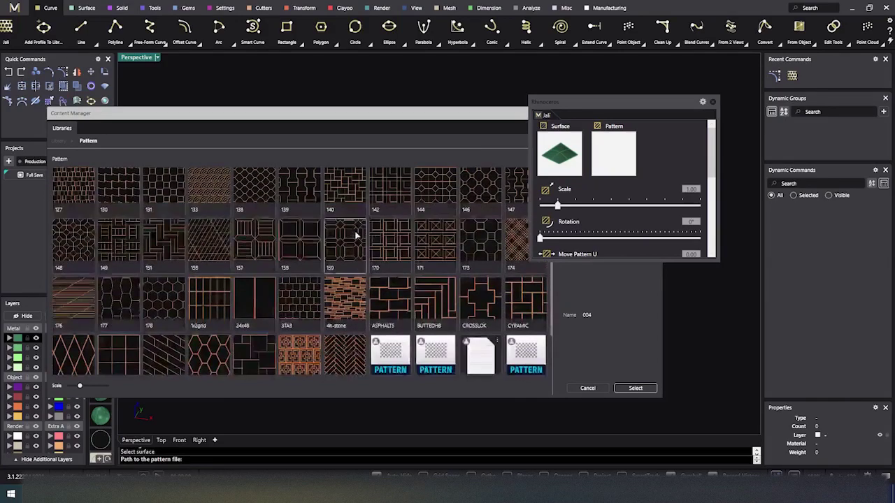
scroll(357, 235, up, 6)
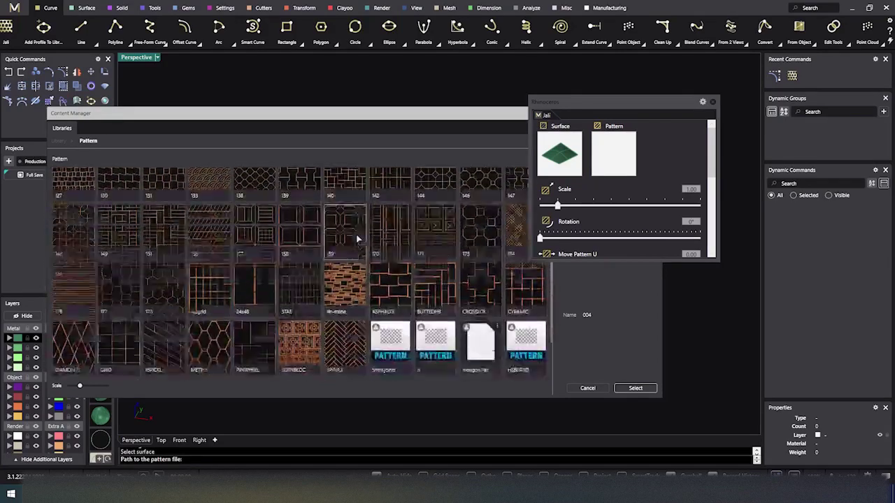
click(410, 112)
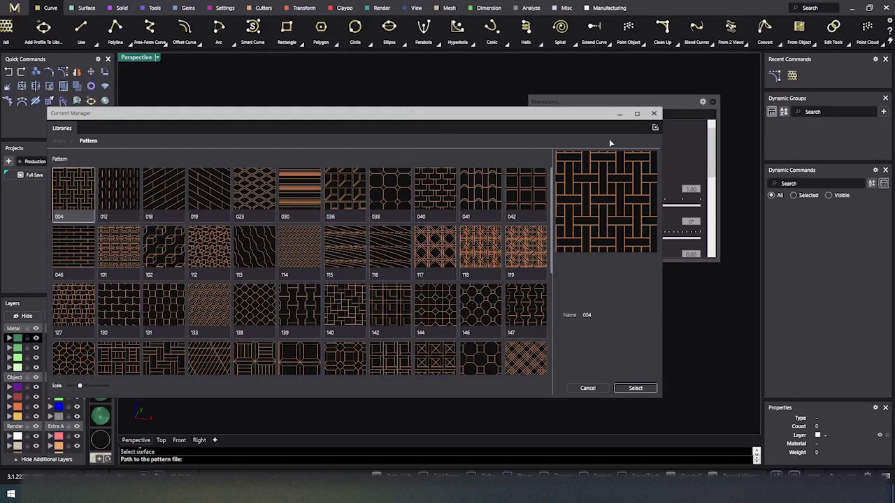
click(654, 113)
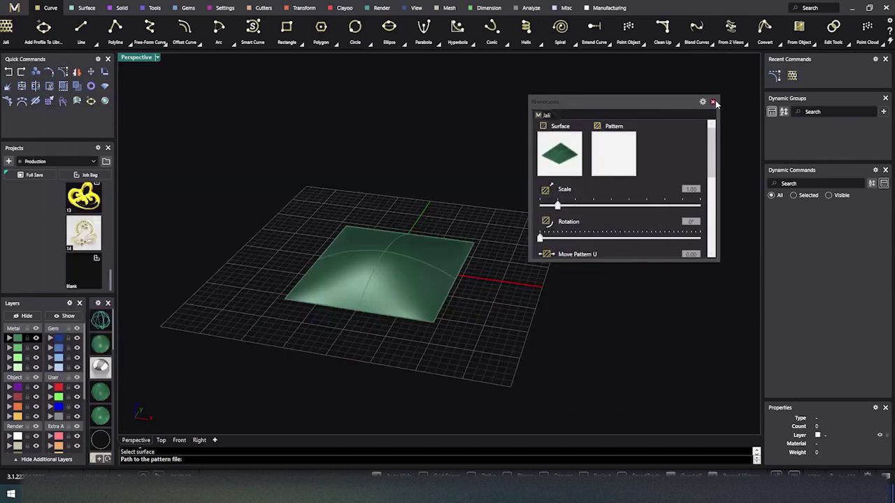
click(712, 102)
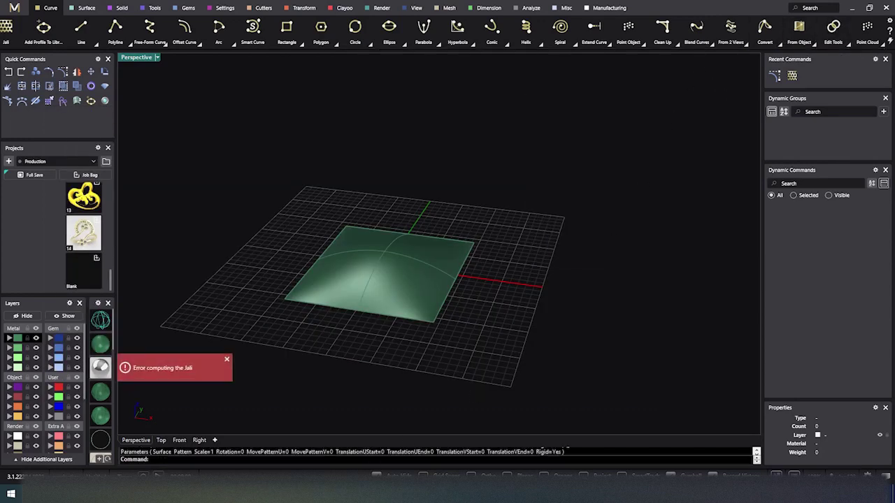
Switch to the browser and look through the stone hatch patterns offered on the CADBlocksDWG page.
mouse_move(308, 494)
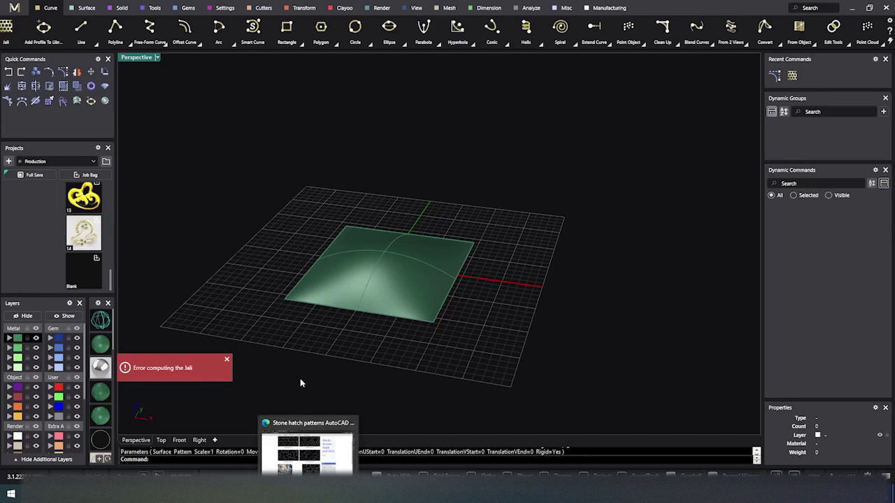
click(308, 451)
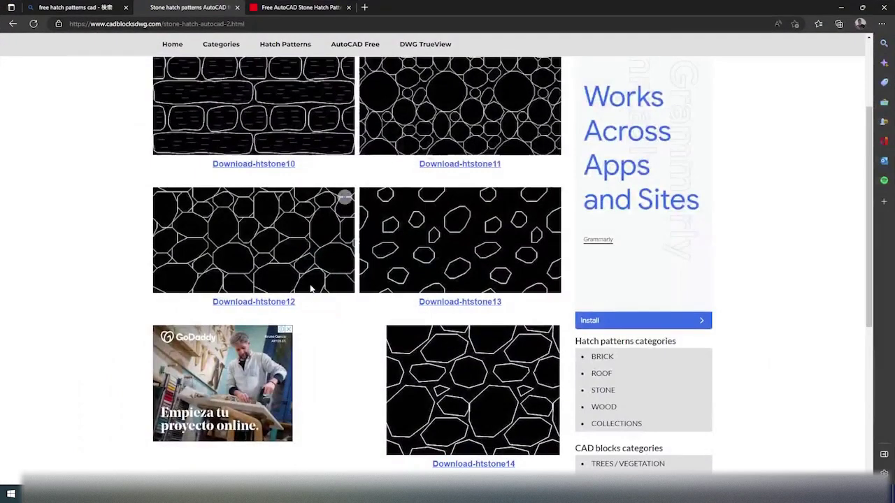
scroll(185, 91, up, 2)
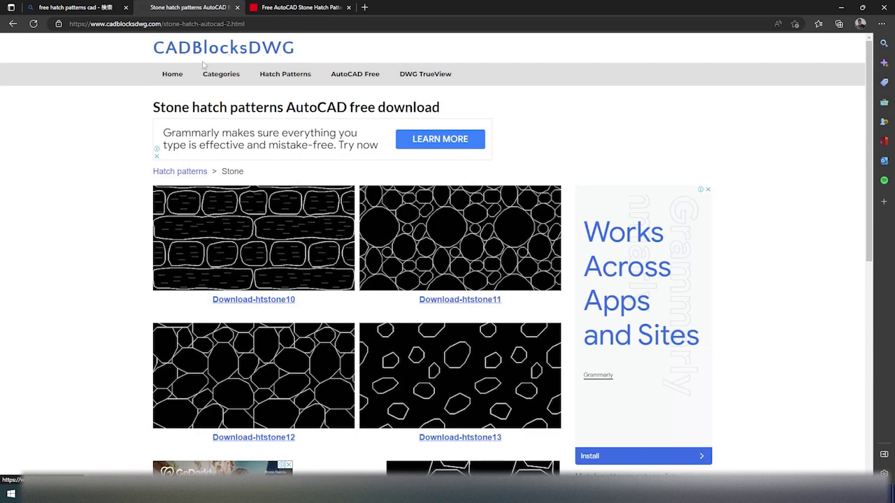
scroll(333, 235, down, 2)
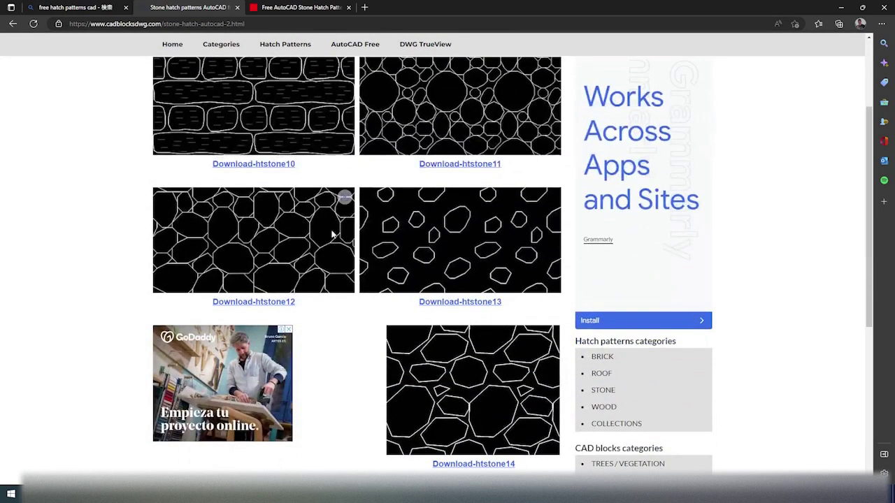
scroll(276, 260, down, 4)
scroll(283, 262, up, 4)
scroll(286, 262, up, 2)
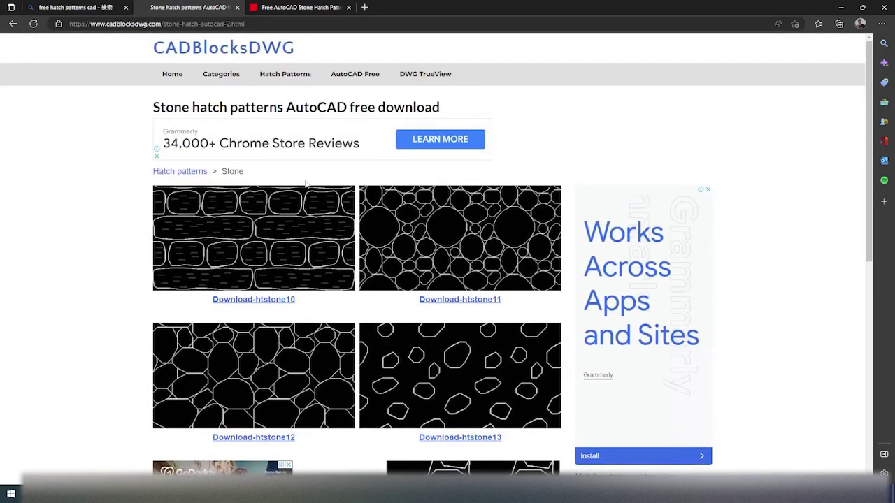
Go to the second page of the brick hatch patterns and download htbrick13.
scroll(315, 195, down, 4)
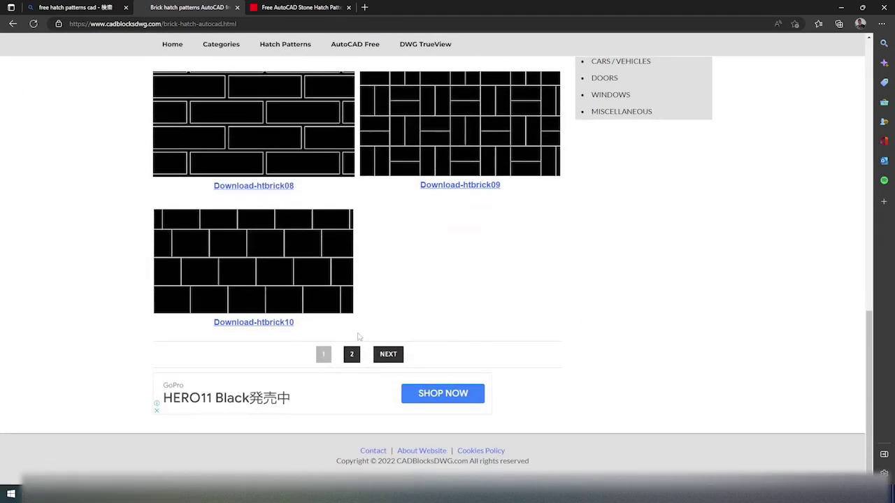
click(352, 354)
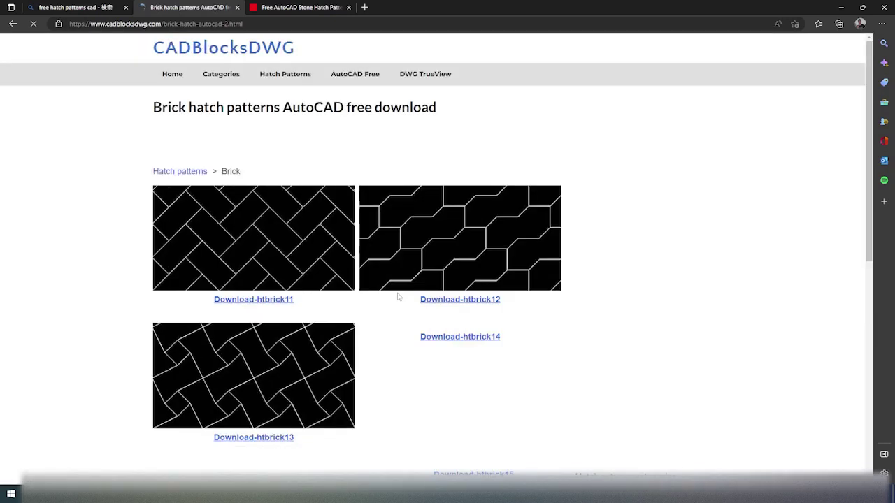
scroll(396, 297, down, 3)
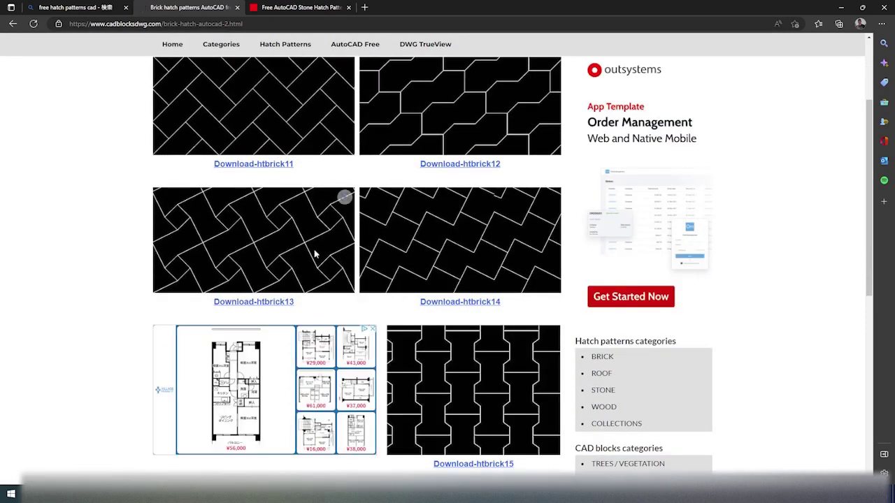
click(256, 305)
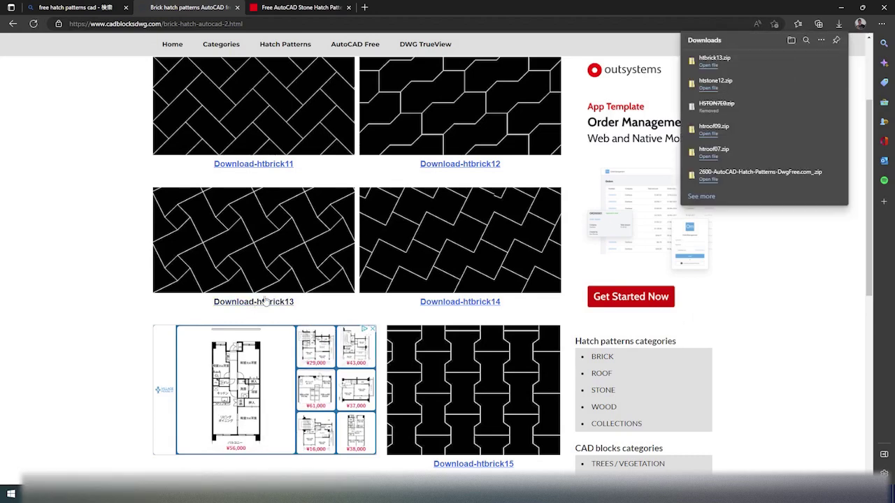
Open the downloaded htbrick13.zip, clear the other windows out of the way and extract the HTBRICK13 pattern file to the desktop.
click(711, 65)
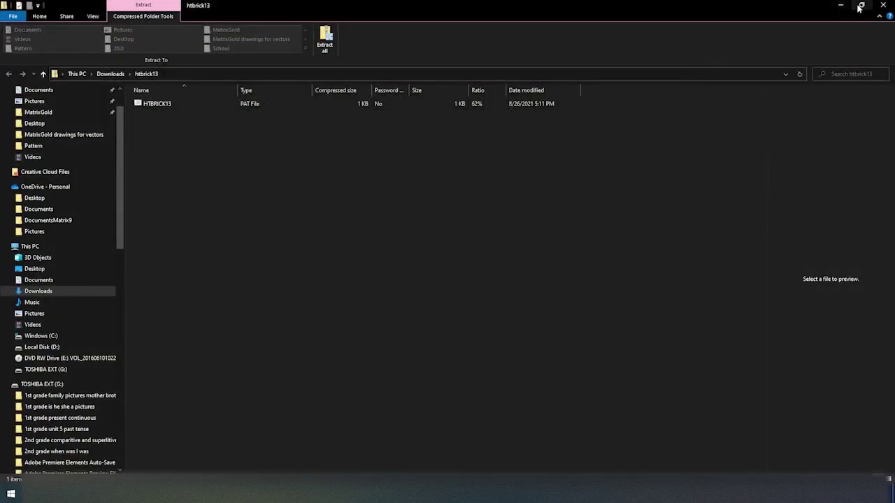
click(861, 5)
click(842, 7)
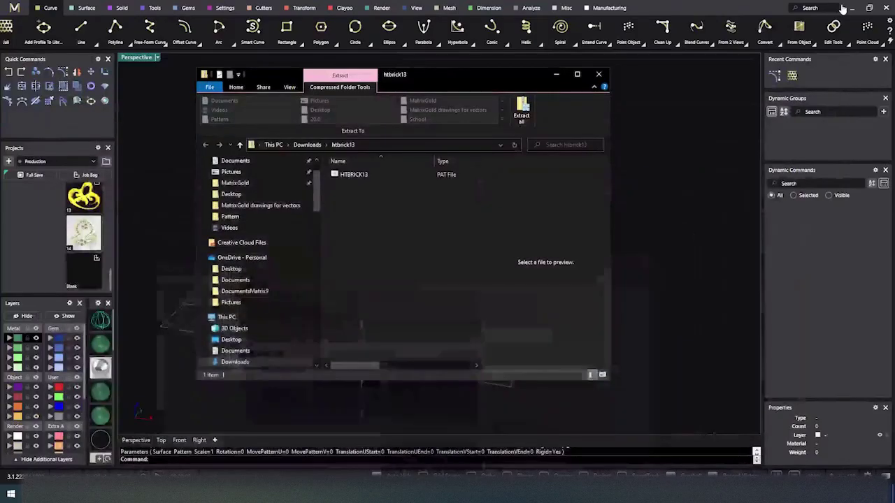
click(852, 10)
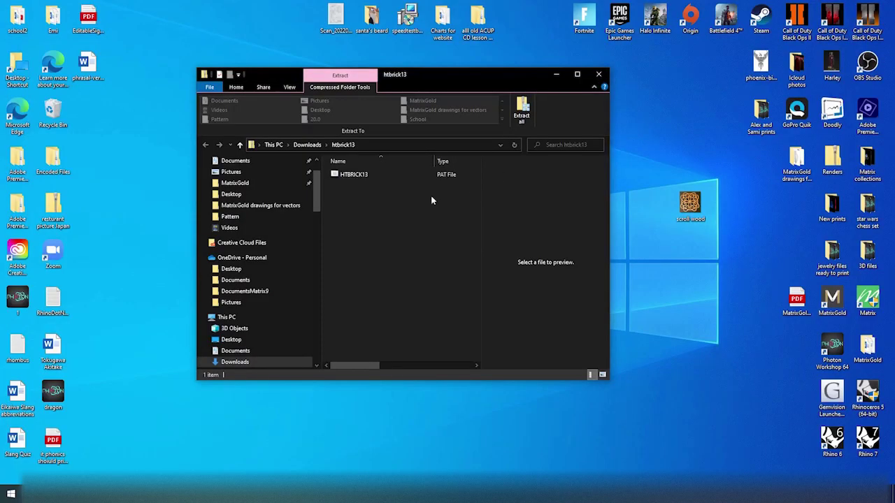
drag(354, 176, 115, 163)
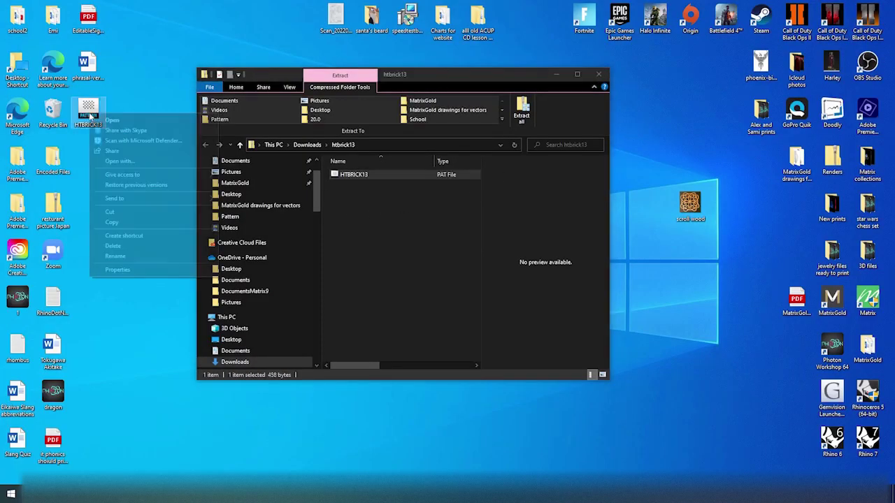
Rename the HTBRICK13 file on the desktop as brick.
click(115, 257)
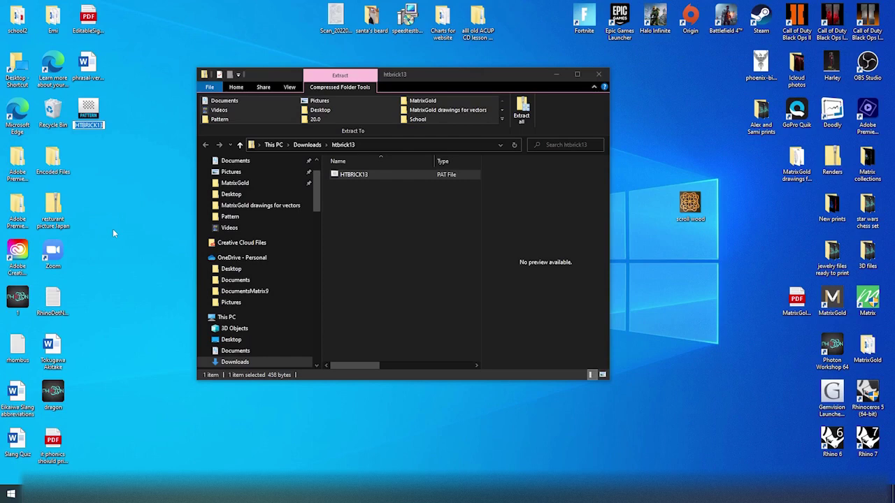
text(brick)
key(Return)
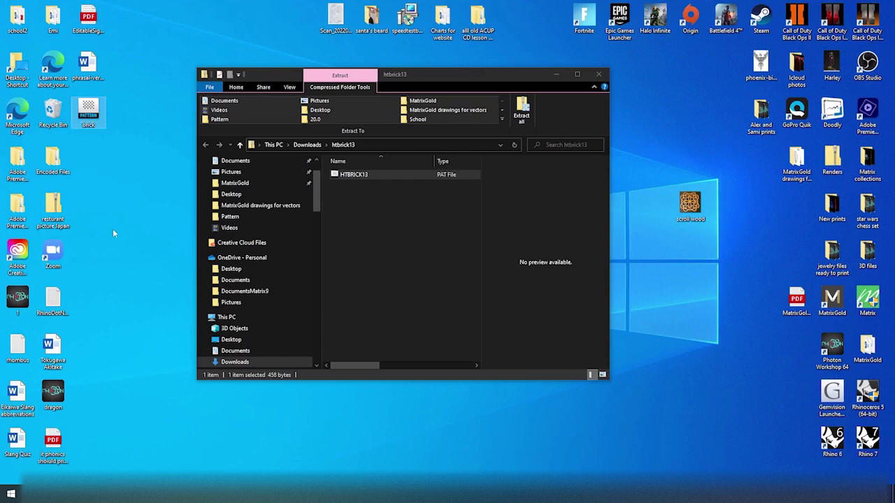
Move the brick pattern file from the desktop into the Documents > MatrixGold > Library > Pattern folder, and close the folder window.
click(231, 184)
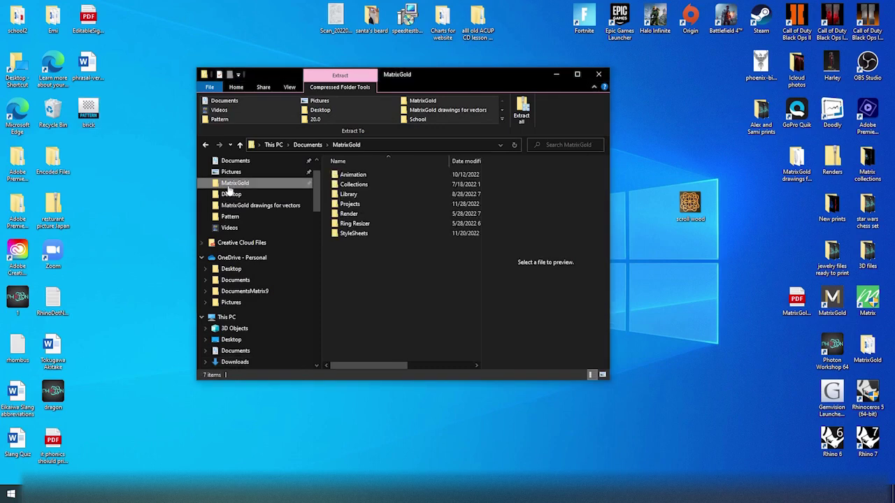
double_click(348, 194)
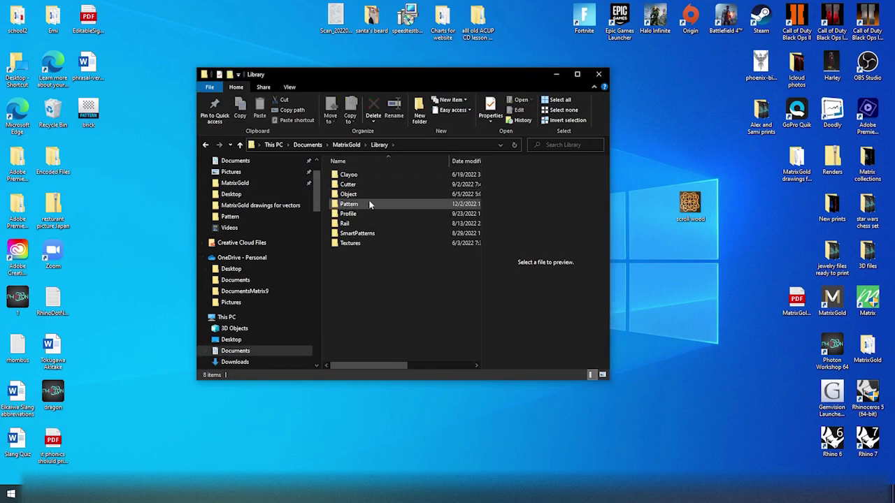
double_click(369, 204)
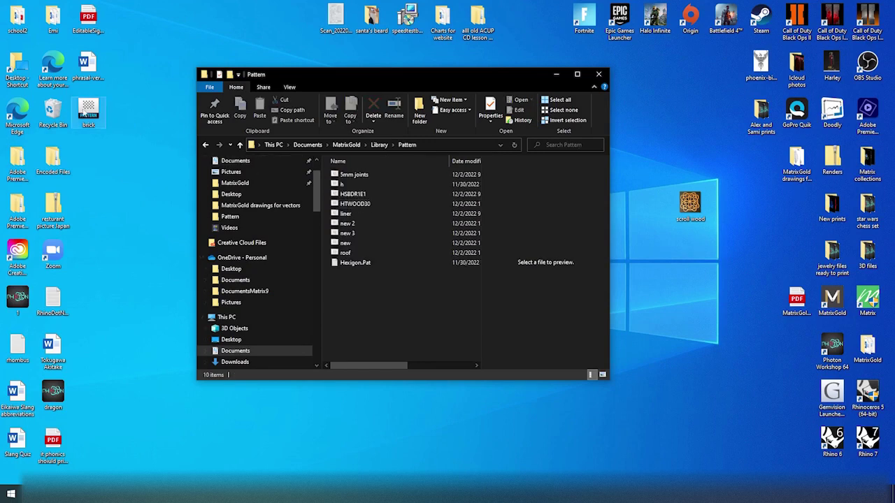
drag(88, 112, 343, 276)
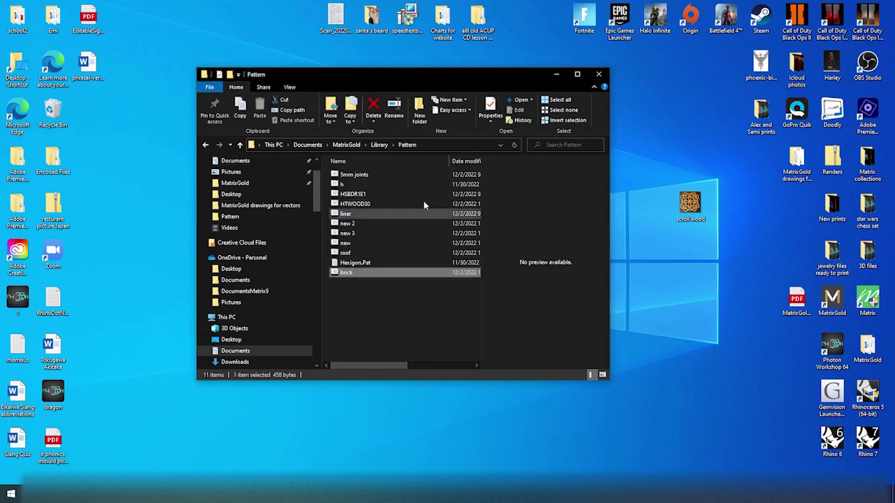
click(596, 74)
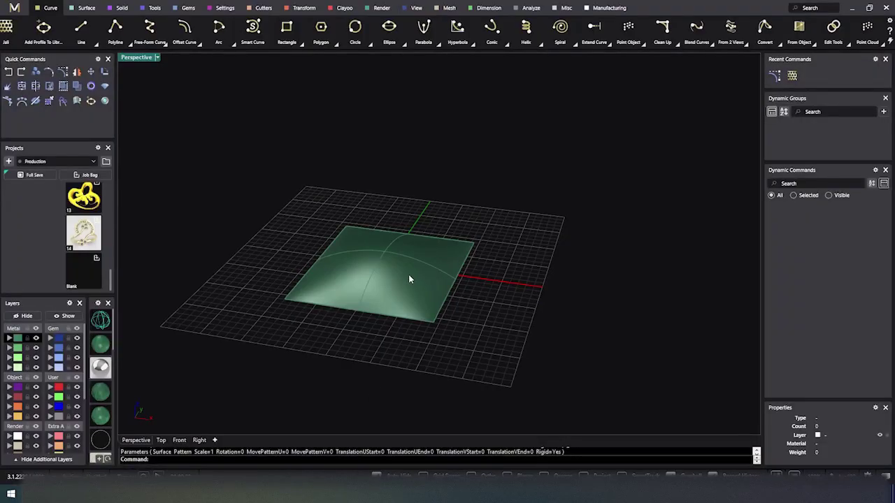
Start a Jali on the domed surface in MatrixGold with the custom brick pattern from the library, and close the library.
click(399, 273)
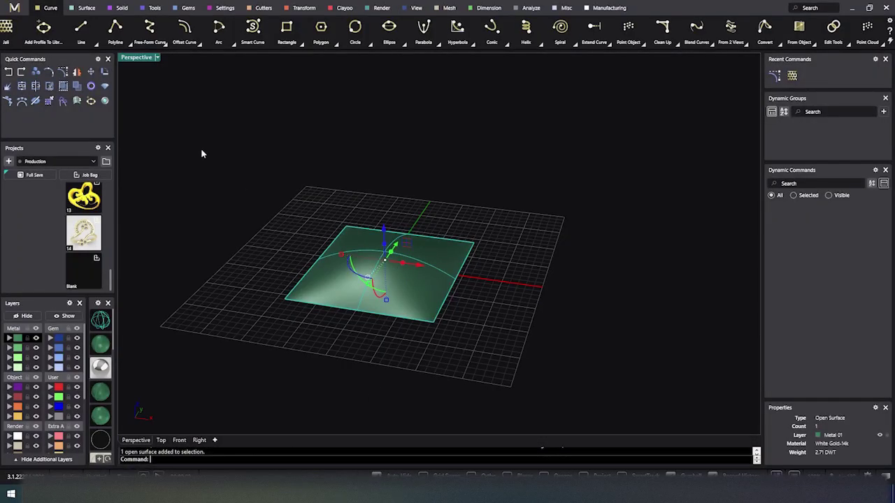
click(6, 28)
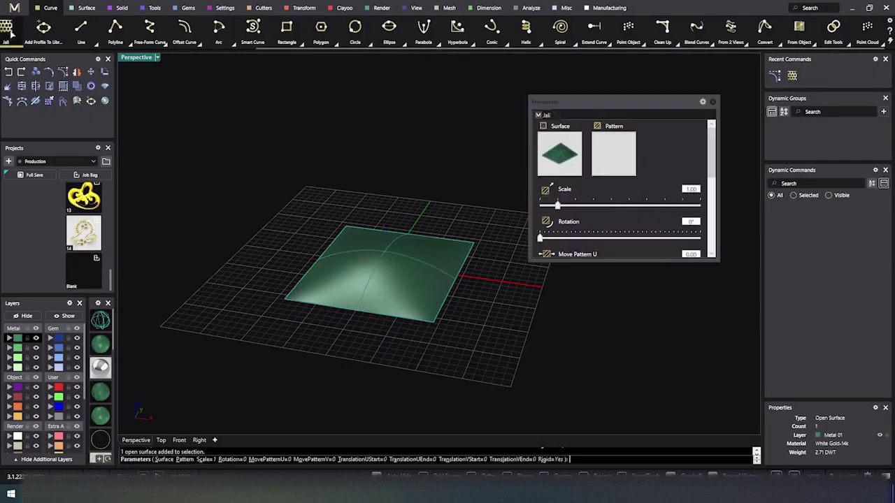
click(605, 160)
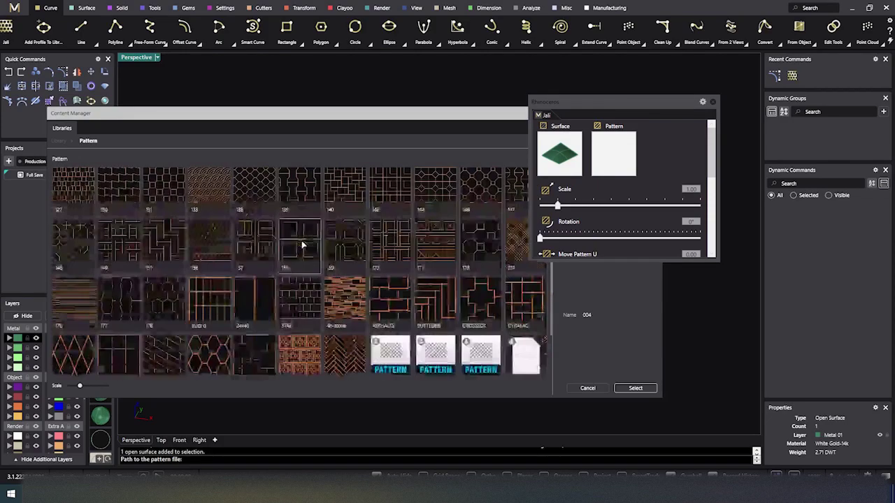
scroll(302, 244, down, 2)
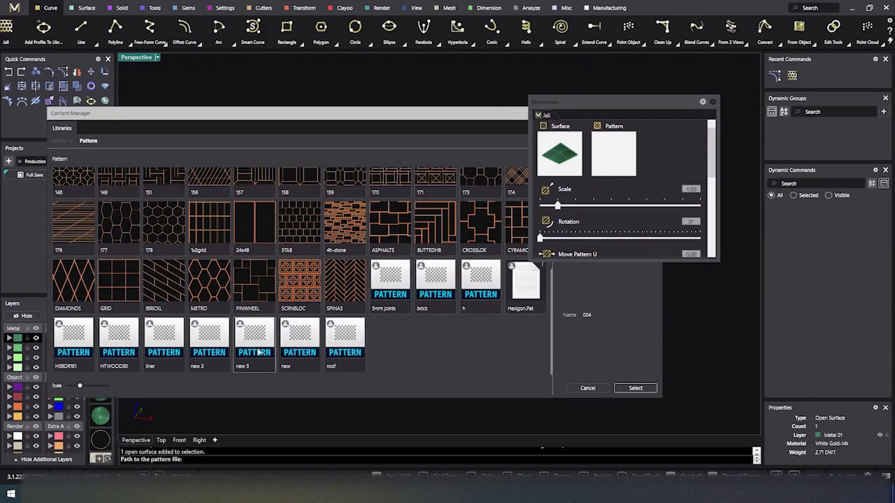
click(451, 281)
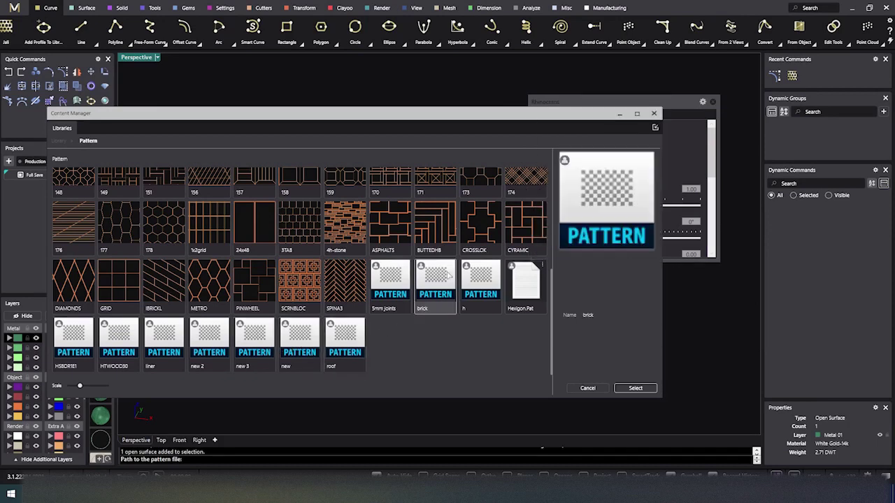
click(643, 388)
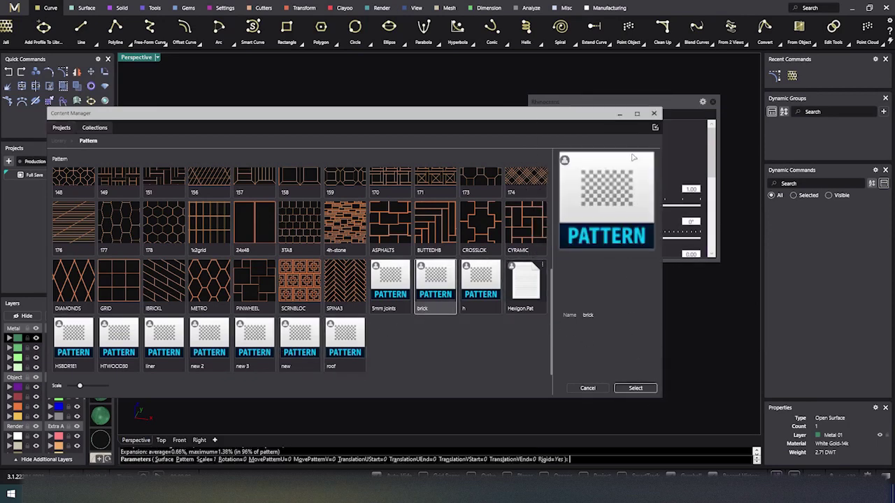
click(654, 113)
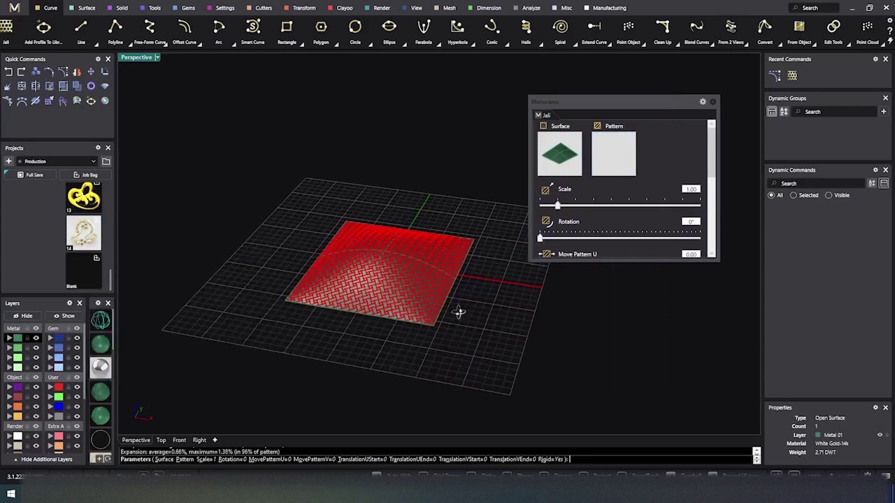
Set the Jali pattern scale to 2.00, turn off Rigid, and finish the command to place the pattern curves on the dome.
scroll(414, 295, up, 5)
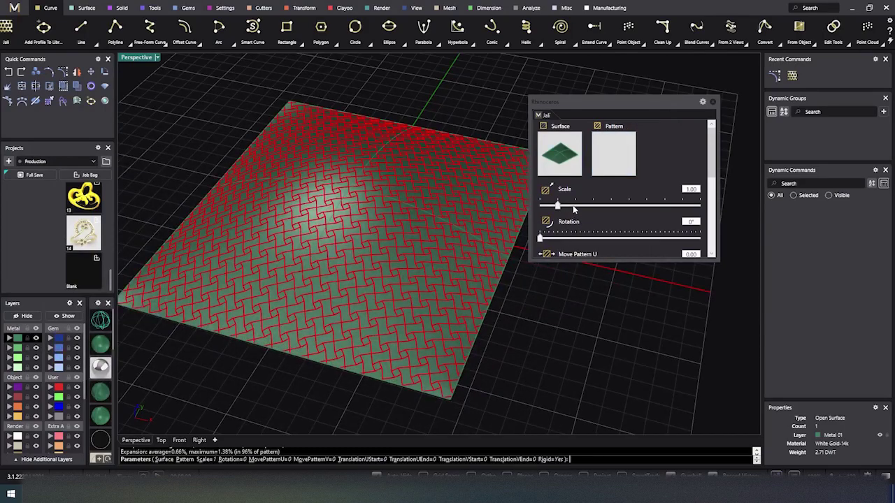
drag(575, 207, 576, 206)
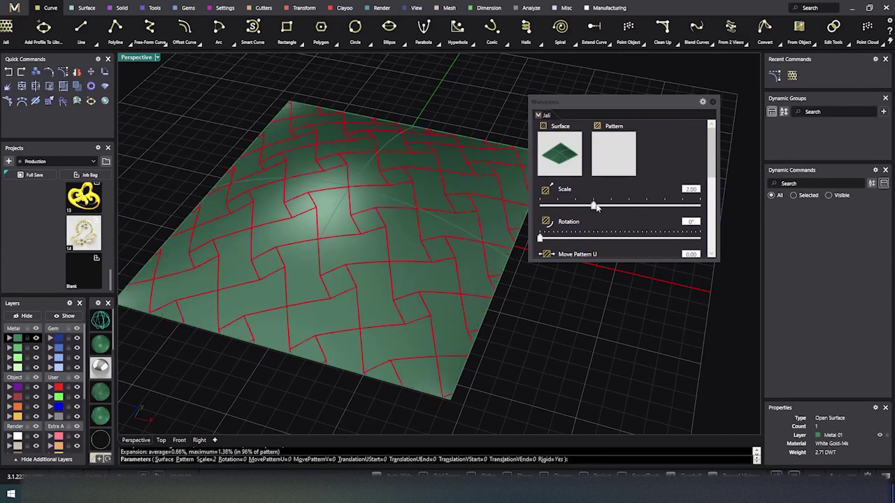
scroll(609, 207, down, 5)
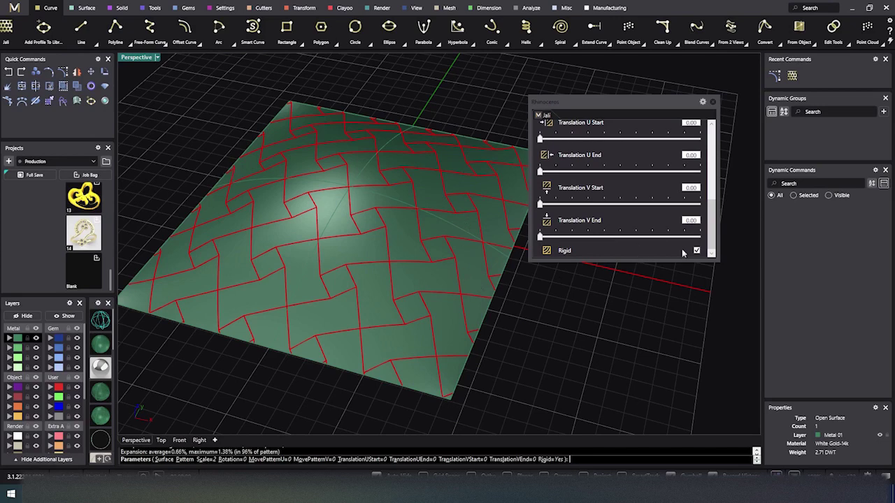
click(696, 251)
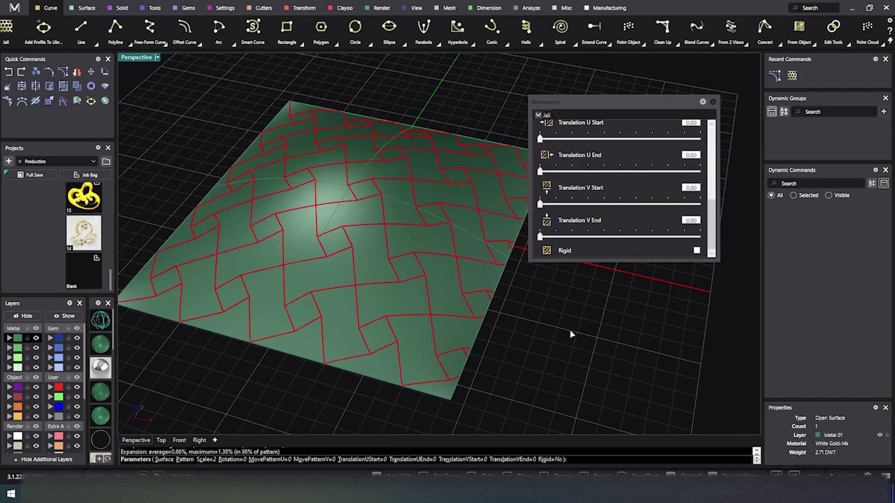
key(Escape)
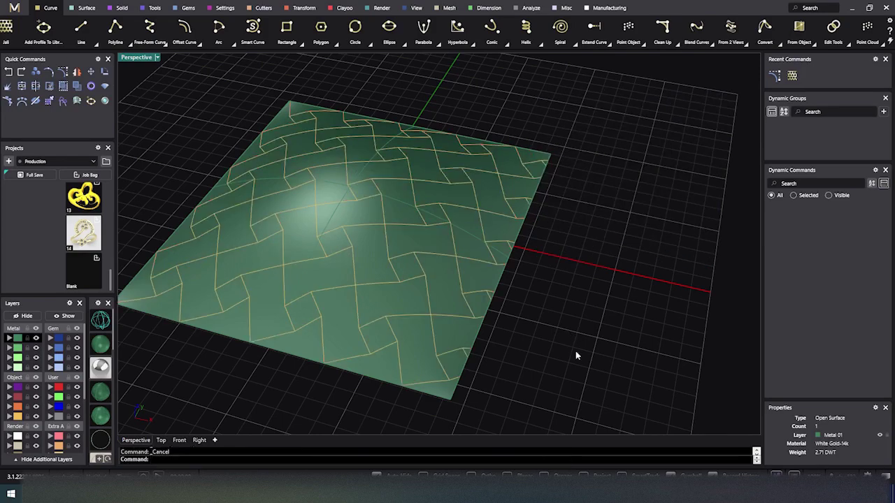
Select the brick pattern curves on the dome and pipe them with start and end radius 0.3 and round caps.
right_drag(575, 351, 566, 328)
right_click(422, 284)
click(455, 314)
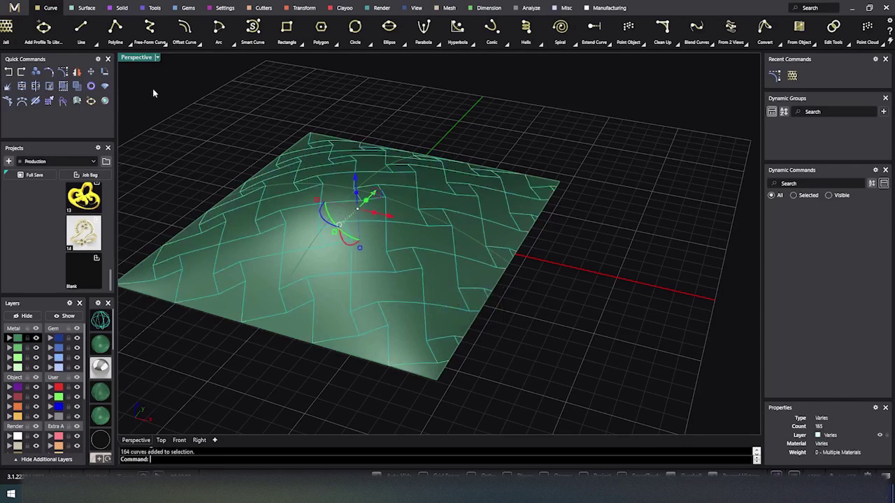
click(120, 8)
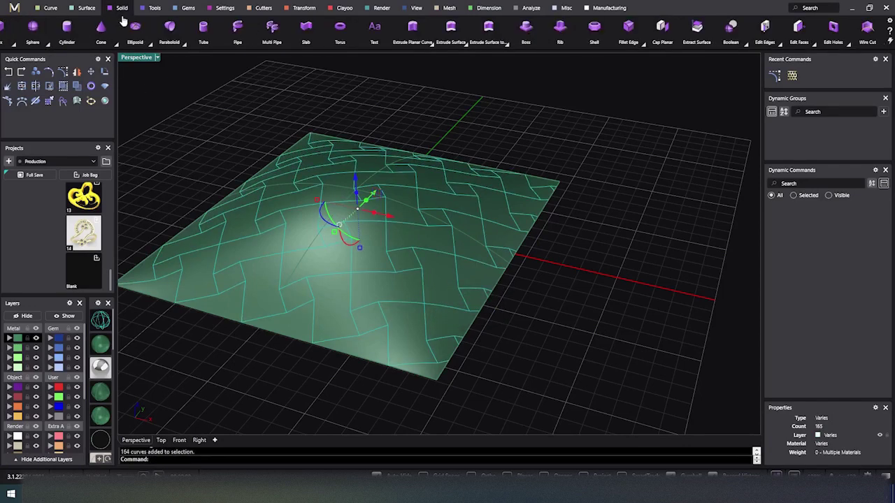
scroll(125, 25, up, 3)
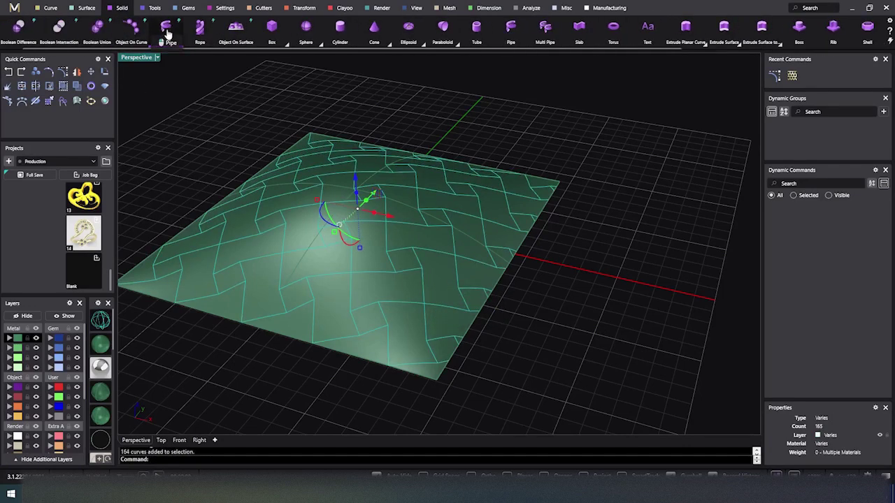
click(166, 30)
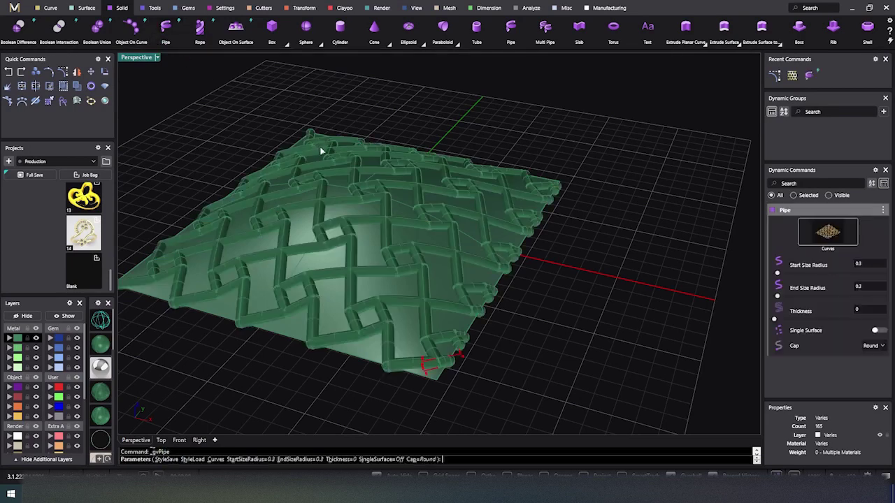
right_click(551, 323)
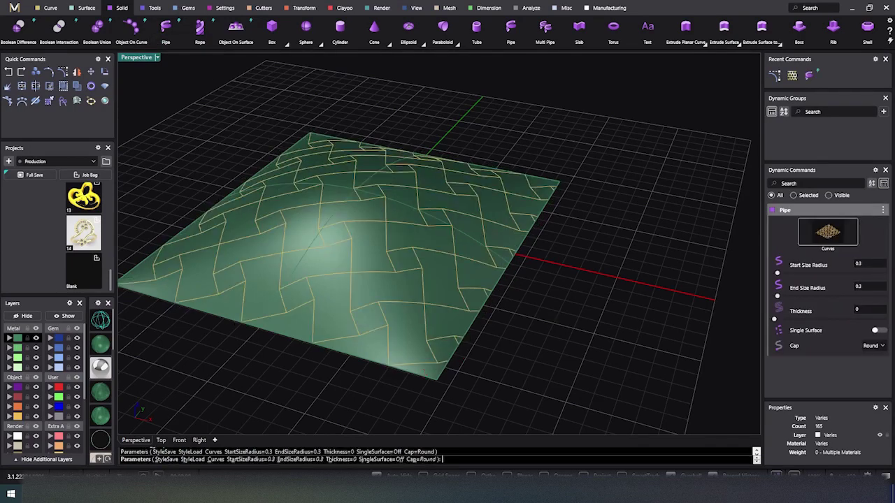
right_drag(535, 309, 497, 327)
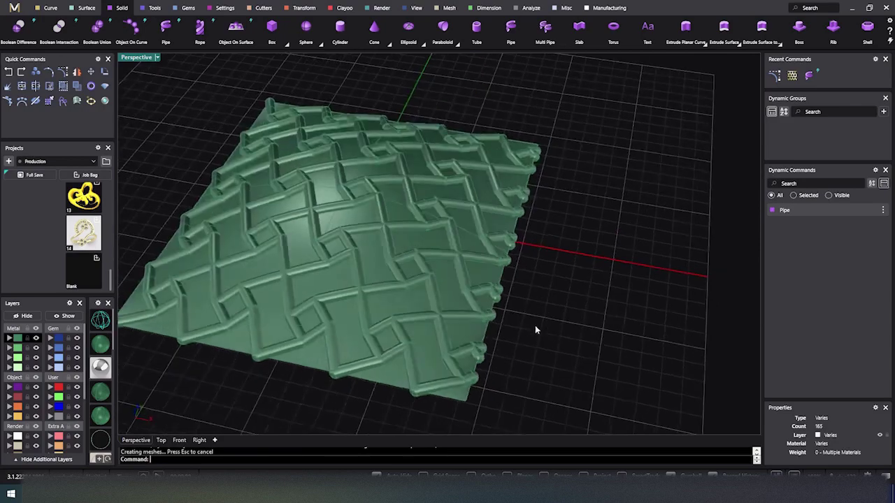
Hide the domed surface underneath the piped brick pattern.
click(374, 246)
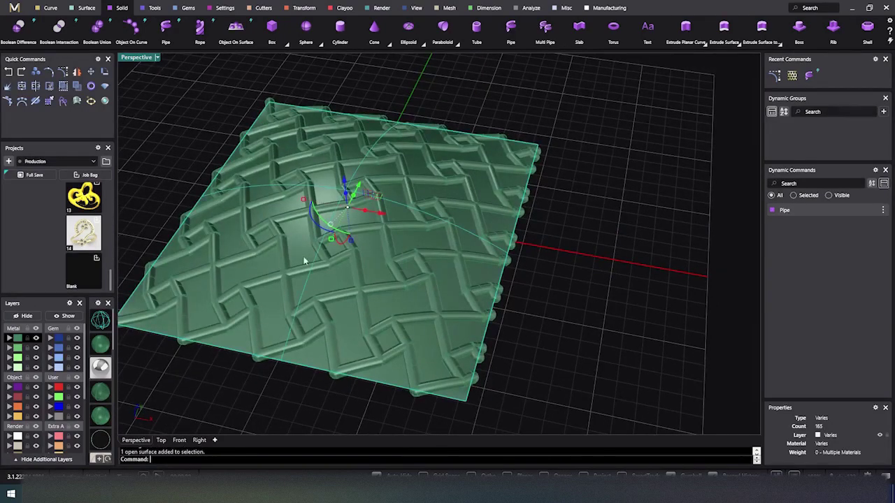
click(24, 316)
right_drag(405, 216, 470, 246)
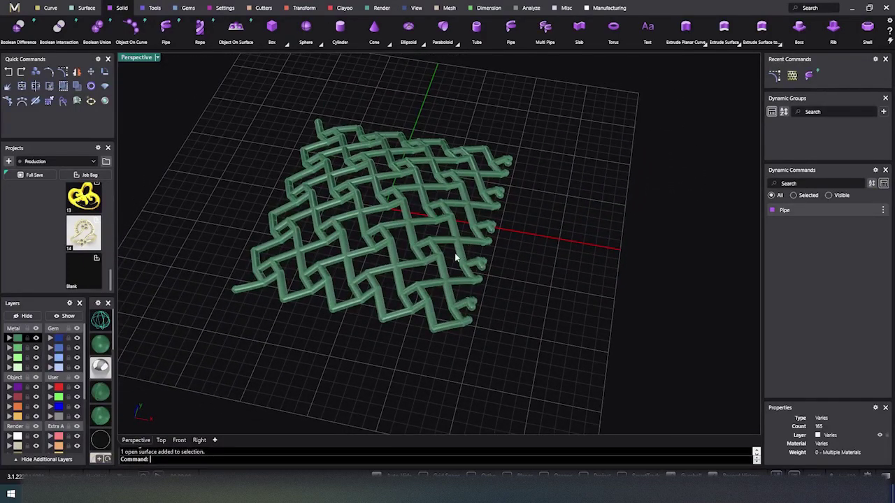
key(Delete)
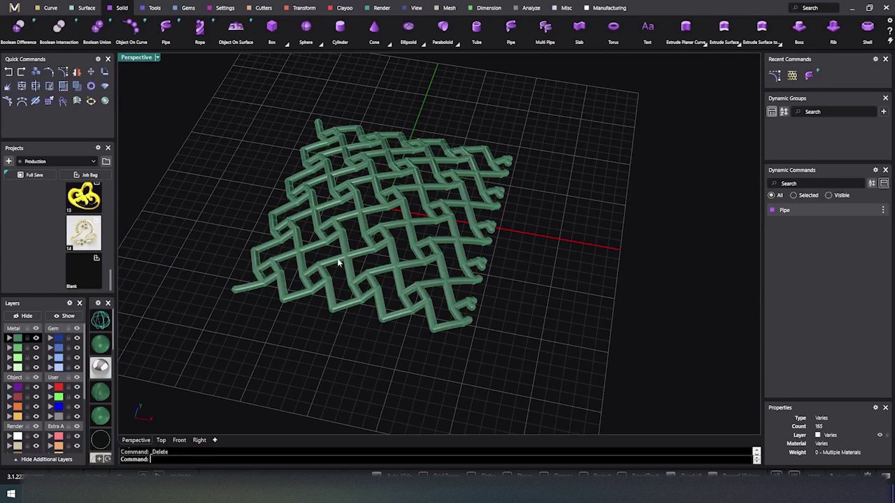
click(304, 217)
Undo the hiding of the surface, the piping and the Jali pattern, back to the plain domed surface.
click(9, 73)
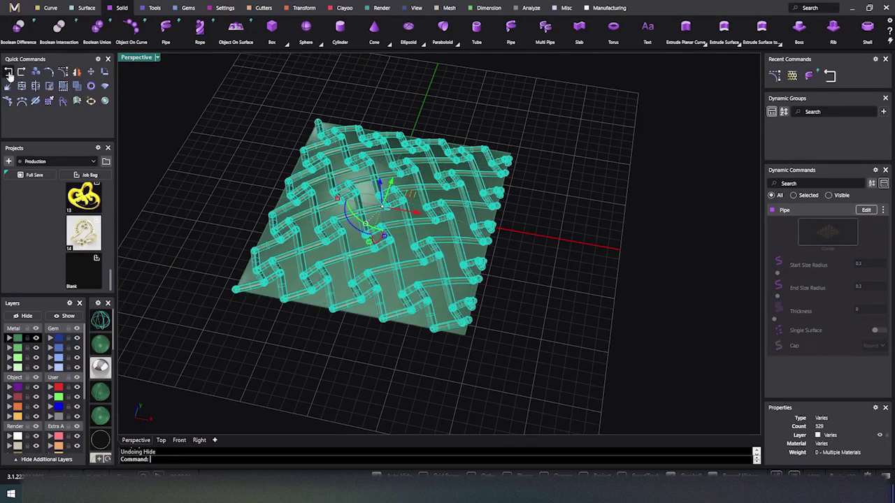
click(10, 73)
click(9, 73)
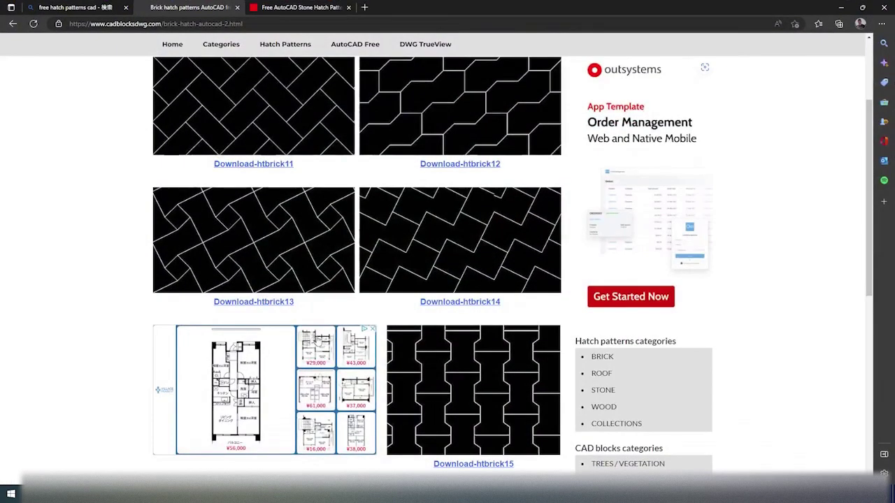
In the browser, download the HSBDR2E0 stone hatch pattern from the CADhatch.com stone hatch page.
scroll(186, 155, up, 2)
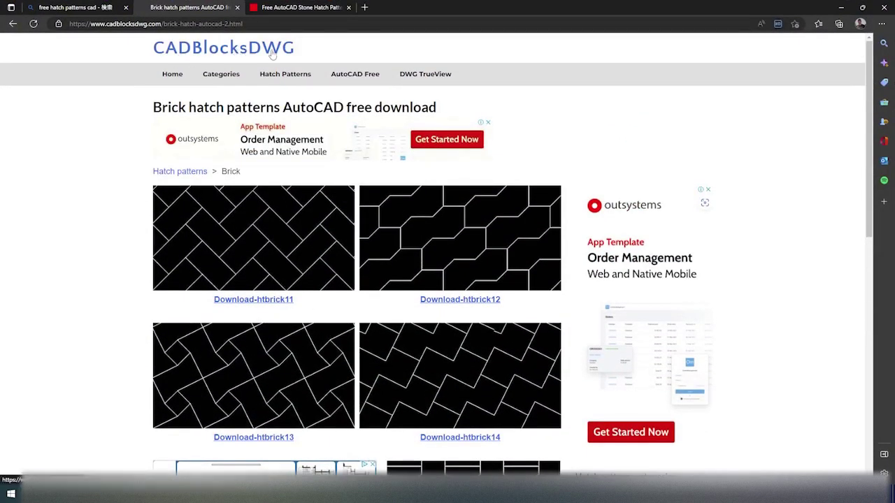
click(285, 8)
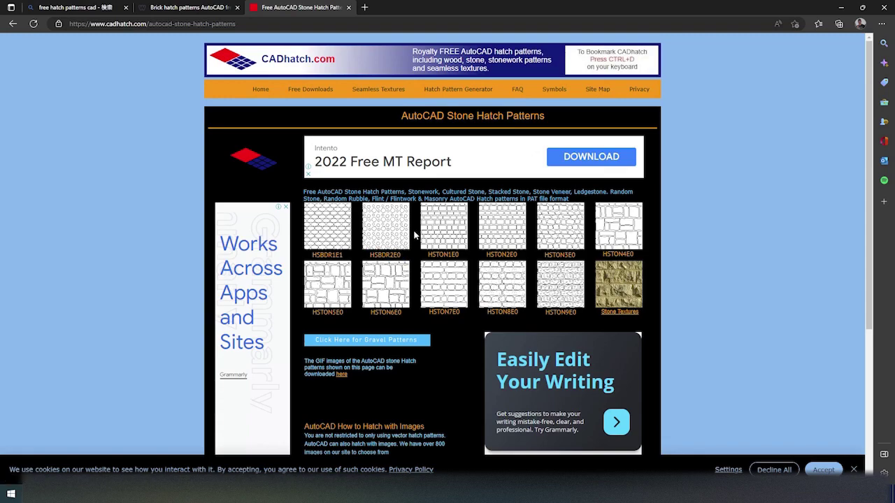
scroll(414, 235, down, 2)
scroll(414, 235, down, 1)
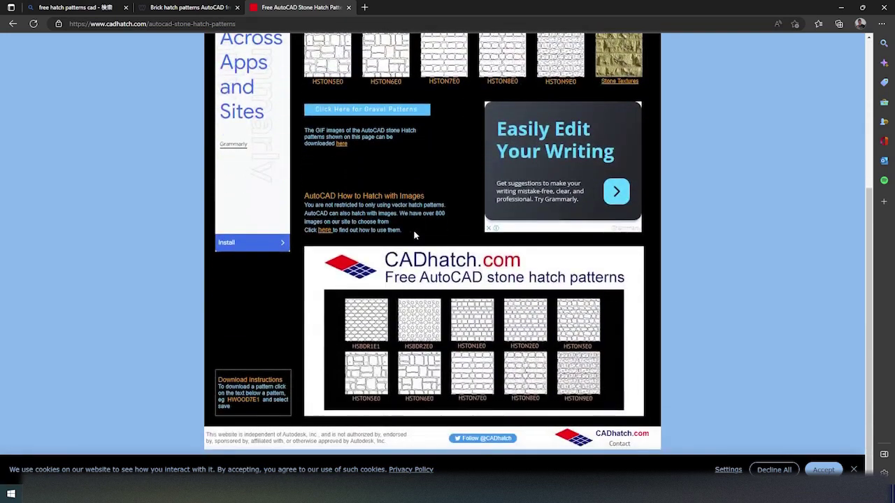
scroll(414, 235, up, 3)
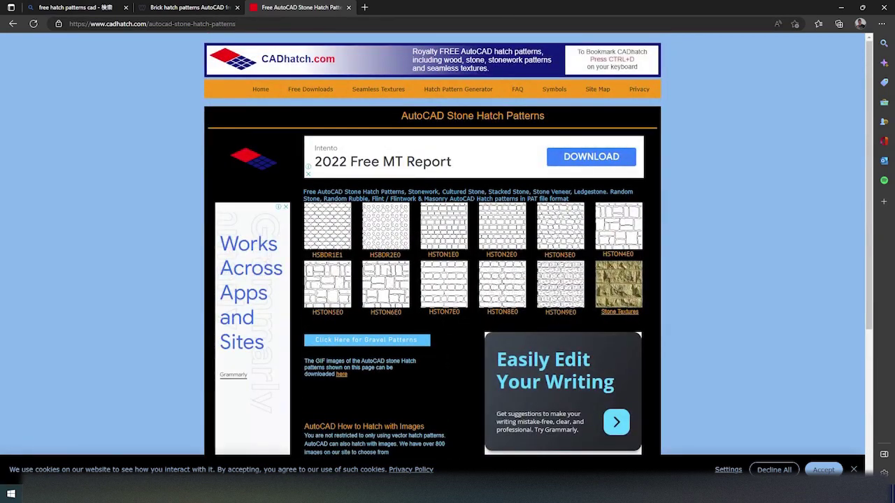
click(386, 255)
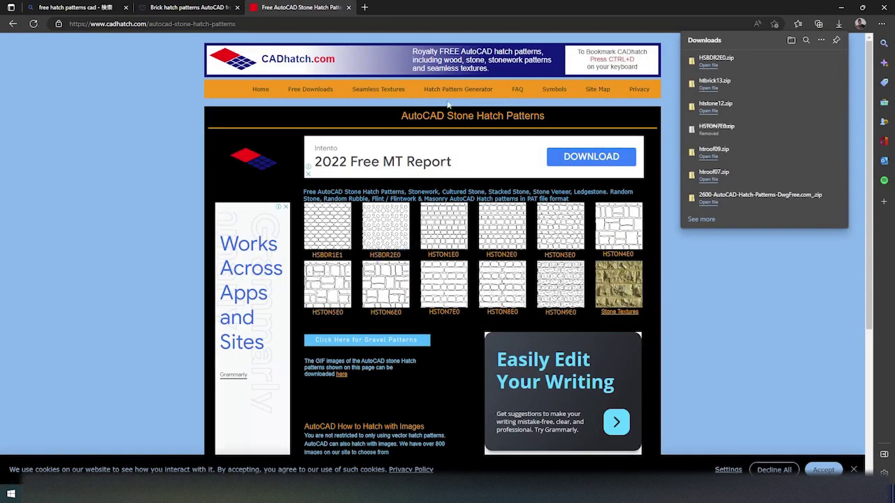
Browse the free hatch pattern categories and the gravel hatch patterns on CADhatch.com, and close the browser.
click(309, 90)
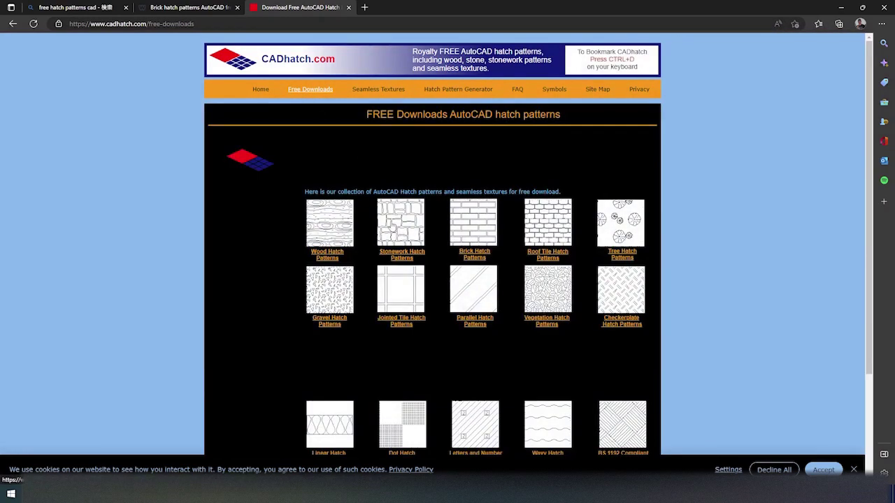
scroll(386, 222, down, 3)
scroll(387, 222, up, 1)
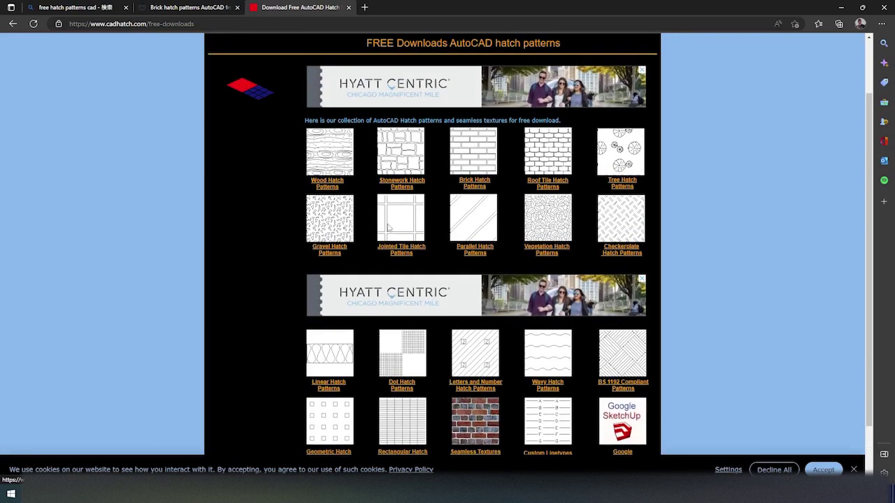
click(329, 249)
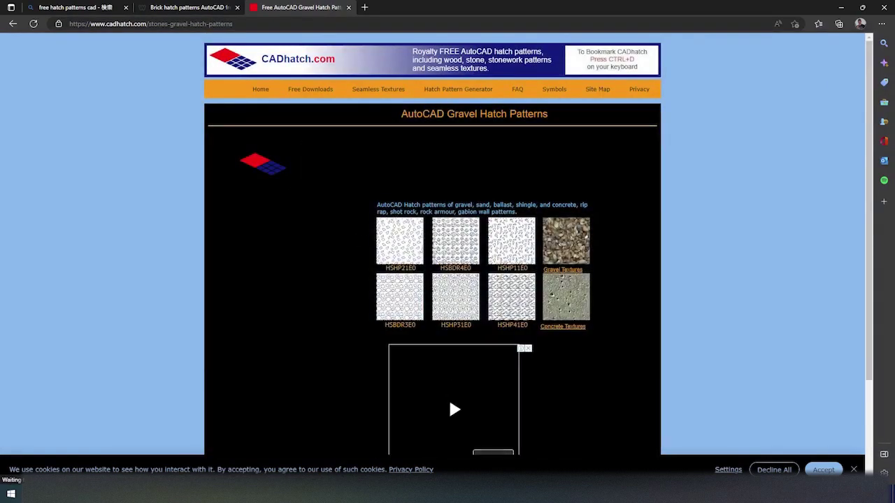
scroll(282, 154, down, 2)
scroll(282, 154, up, 2)
click(12, 24)
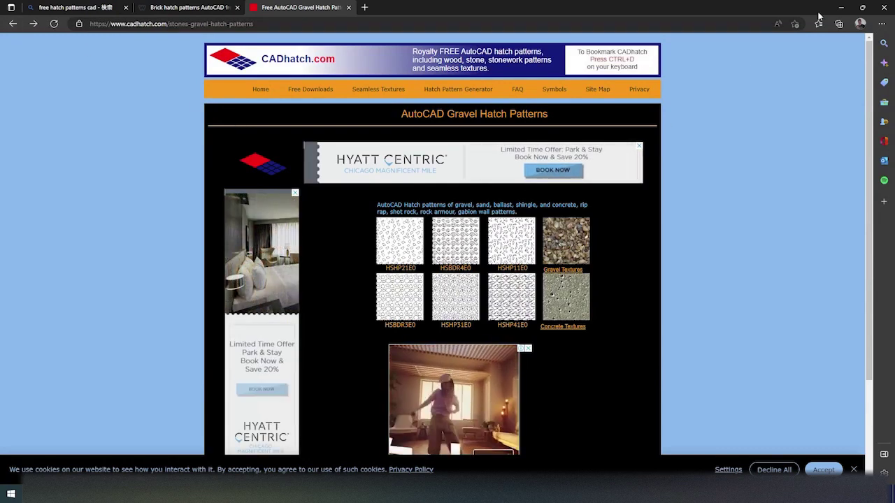
click(886, 8)
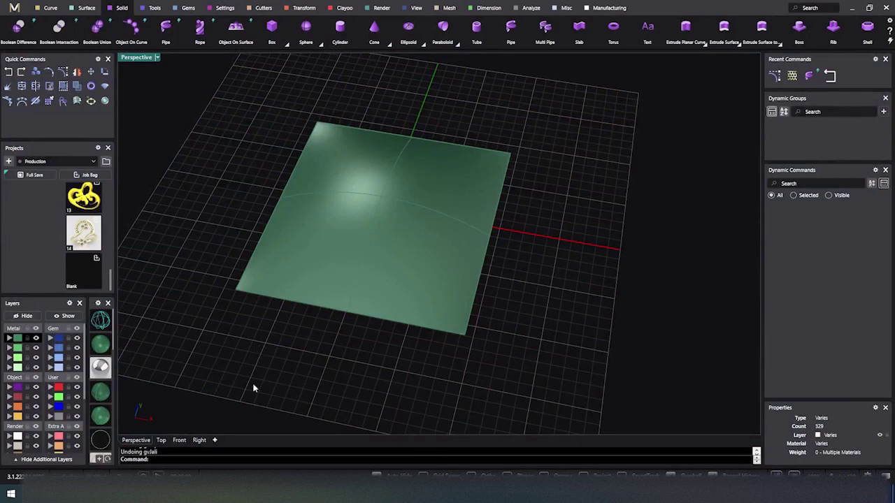
Move the downloaded HSBDR2E0 zip from the Downloads folder to the desktop and extract its PAT file onto the desktop.
key(super+e)
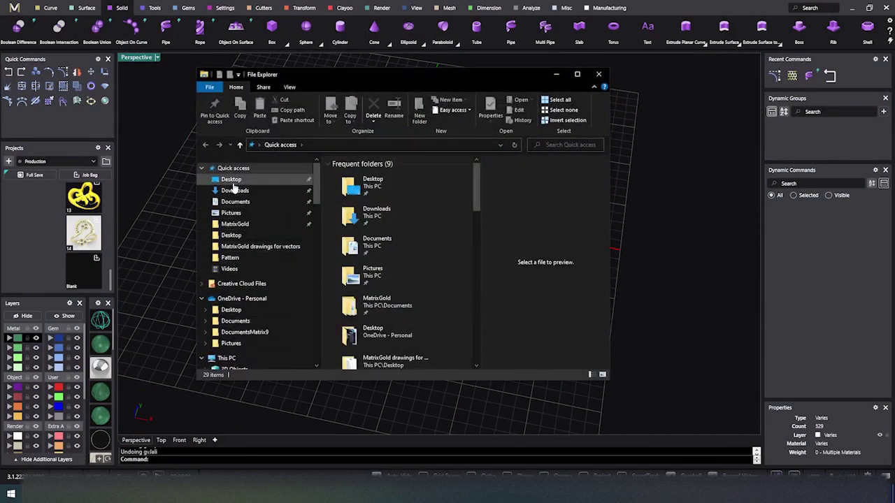
click(235, 190)
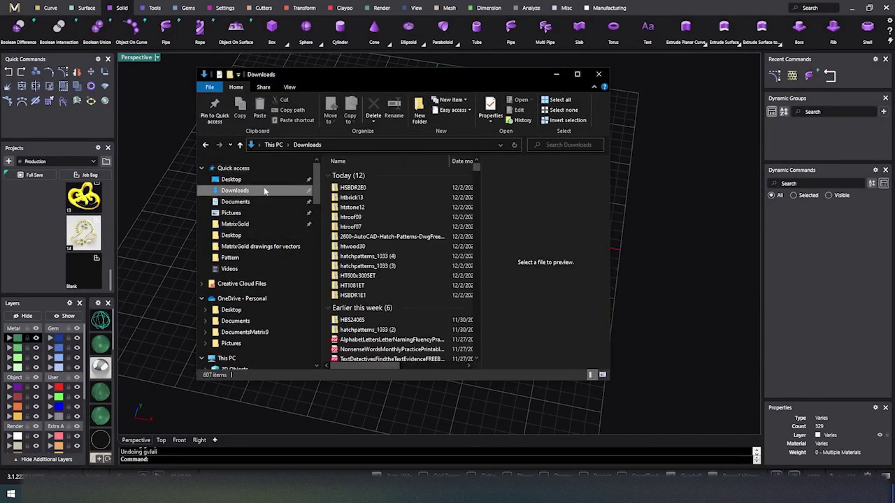
click(851, 9)
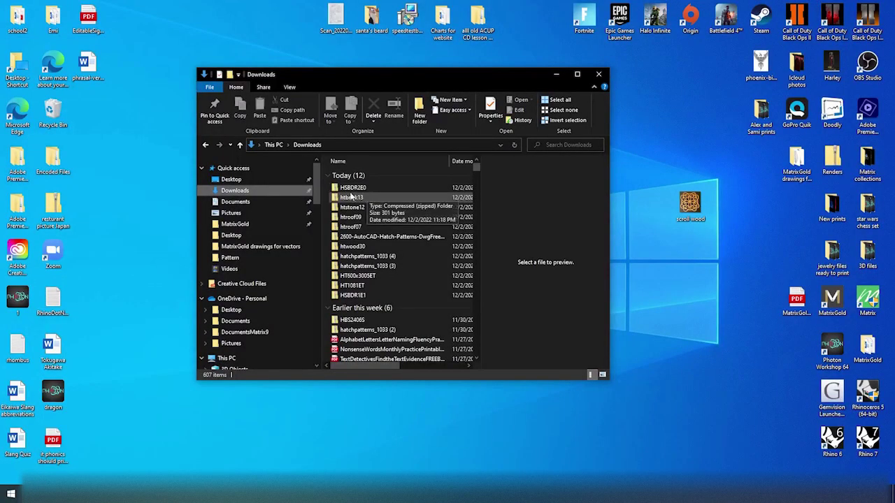
drag(348, 191, 111, 142)
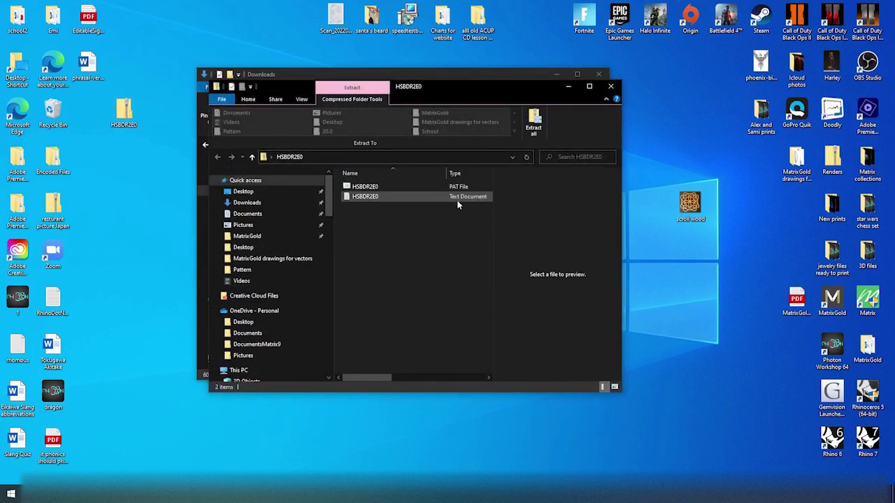
drag(453, 187, 127, 188)
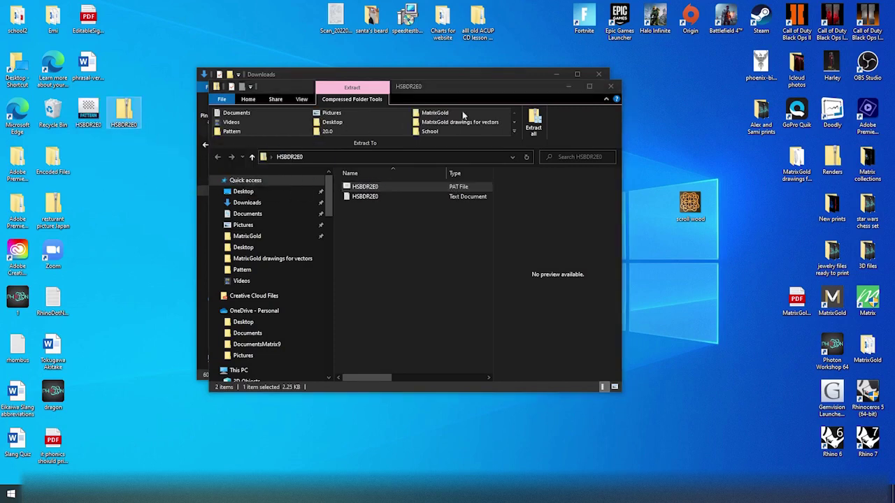
Open the Documents > MatrixGold > Library > Pattern folder and rename the HSBDR2E0 pattern file on the desktop as 01.
click(246, 236)
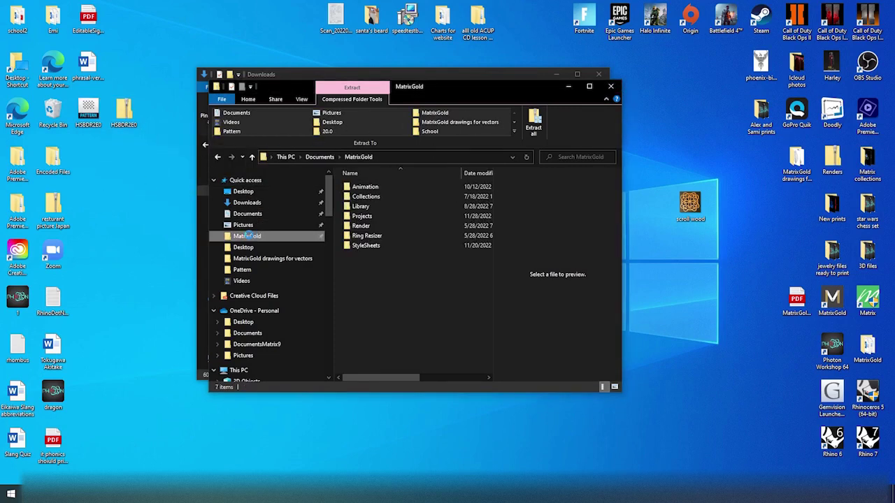
double_click(362, 206)
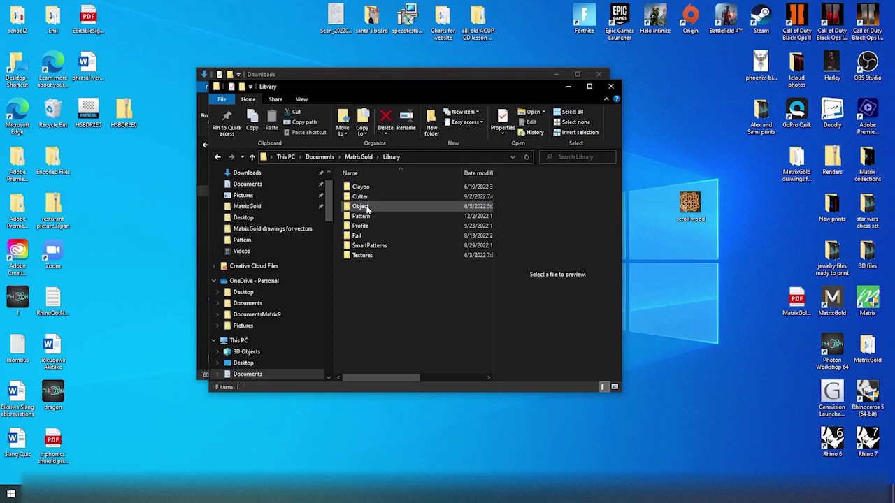
double_click(361, 216)
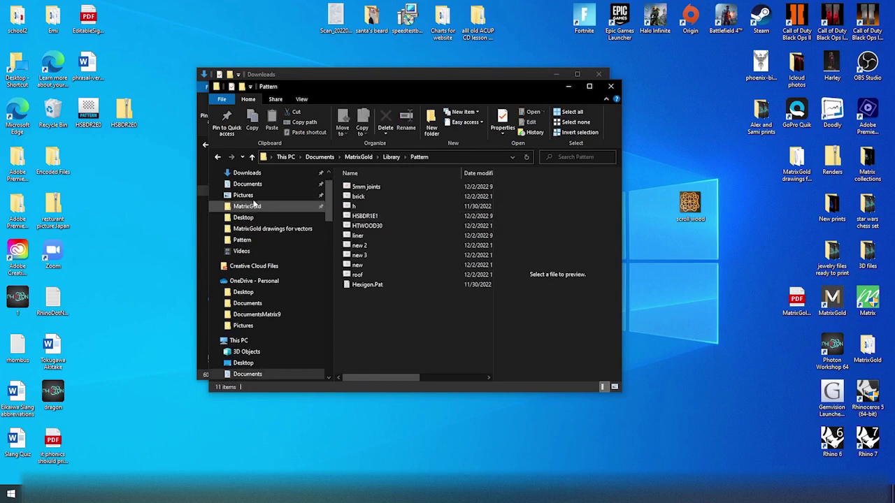
right_click(92, 112)
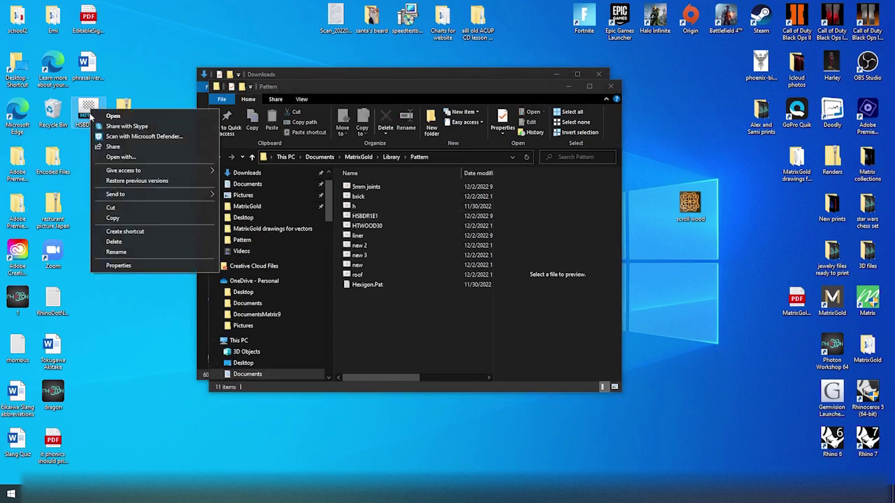
click(116, 253)
text(01)
key(Return)
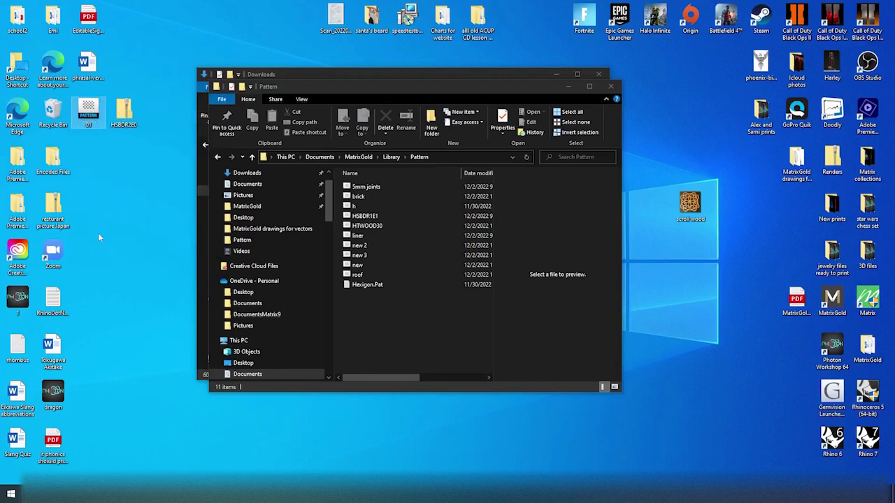
Move the 01 pattern file from the desktop into the Pattern folder and close both folder windows.
drag(91, 115, 358, 304)
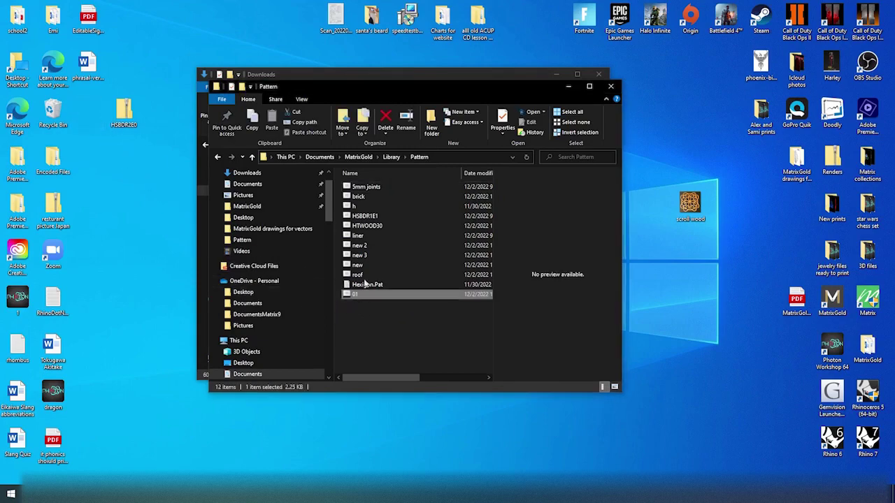
click(610, 86)
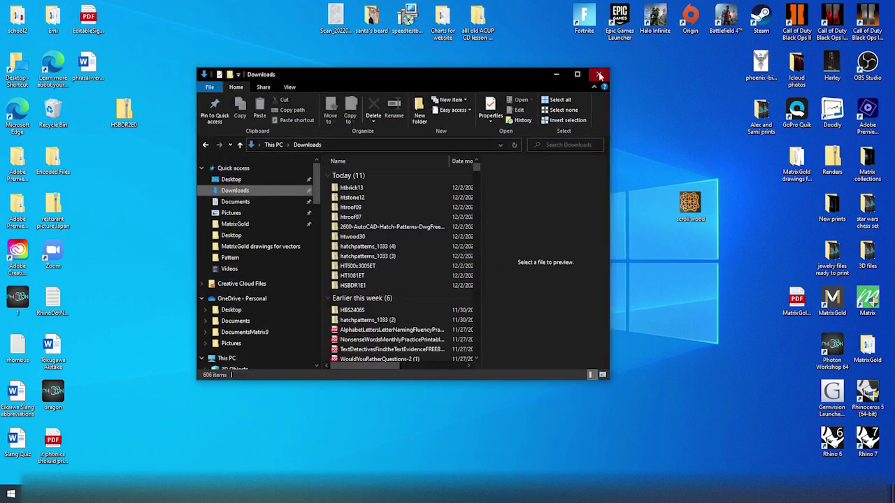
click(599, 74)
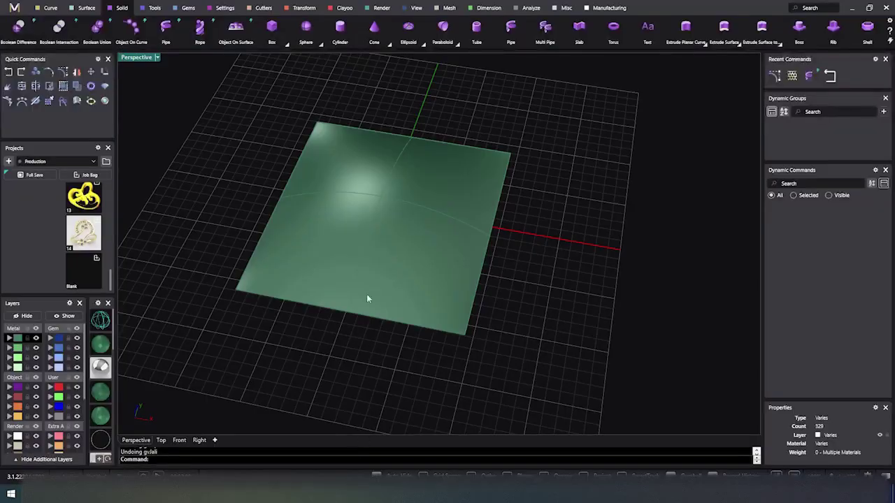
Start the Jali command on the domed surface and apply the 01 pattern from the pattern library.
click(362, 287)
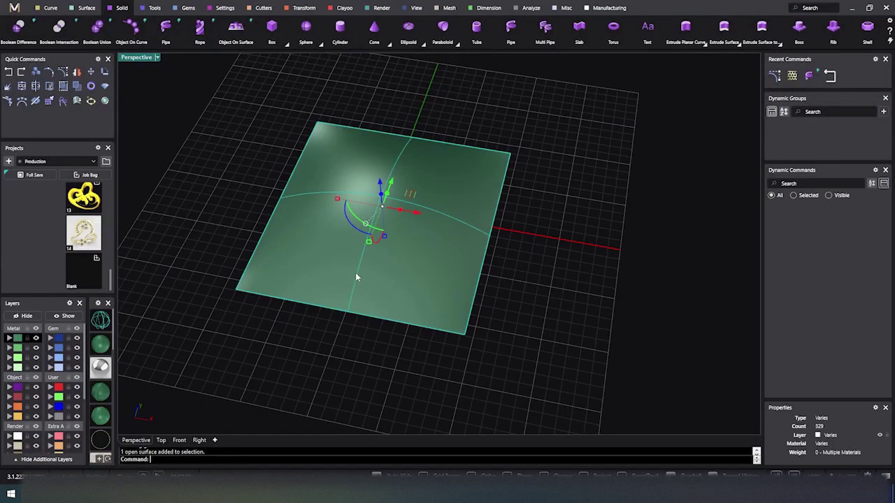
click(49, 9)
click(336, 29)
scroll(552, 217, up, 5)
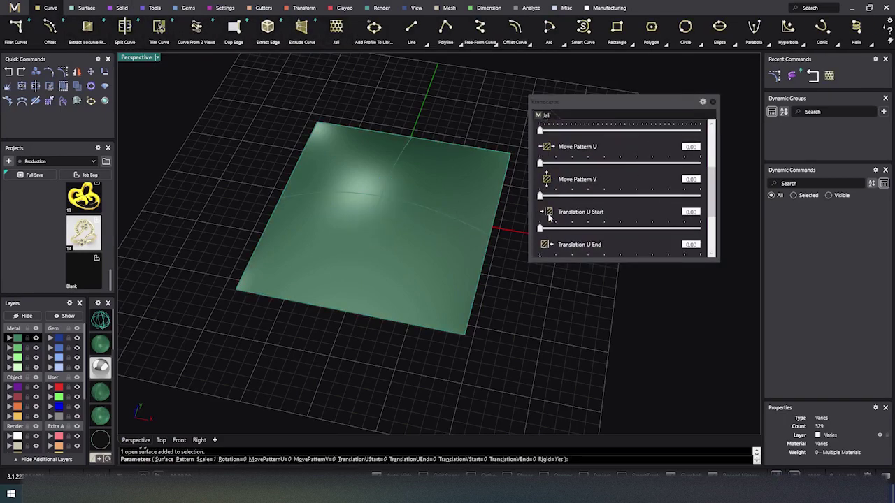
click(609, 140)
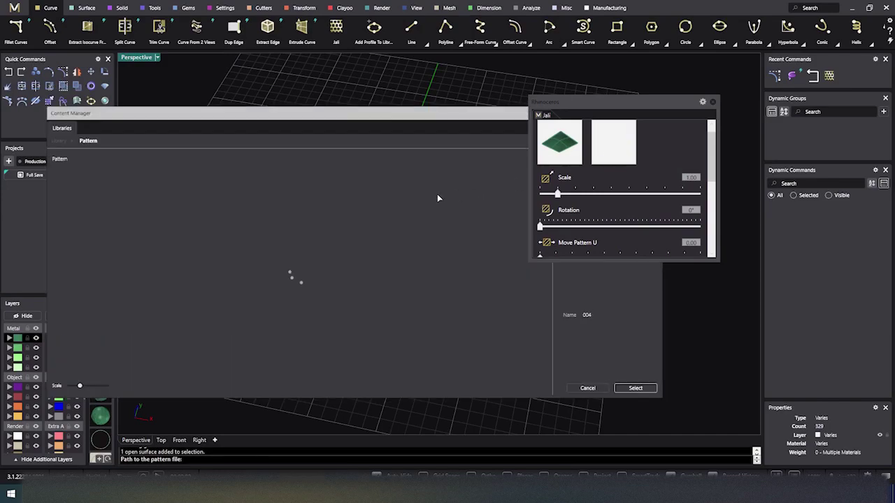
scroll(370, 227, down, 1)
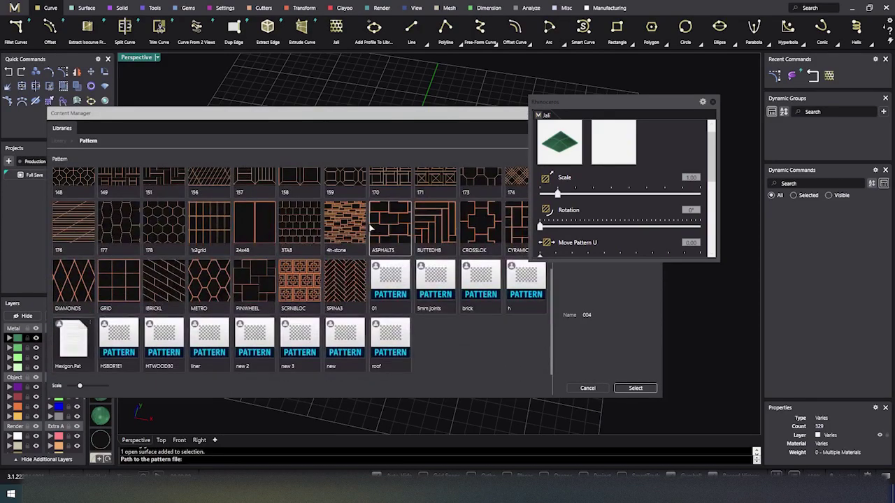
click(391, 281)
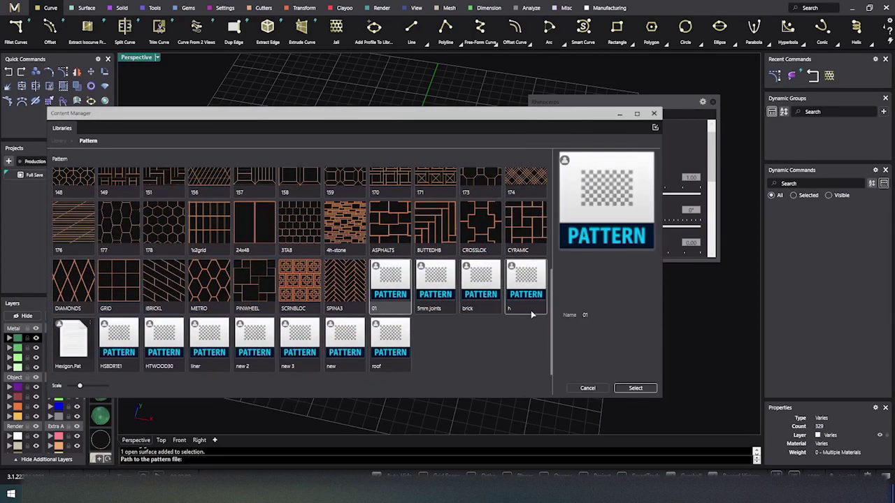
click(635, 388)
click(654, 112)
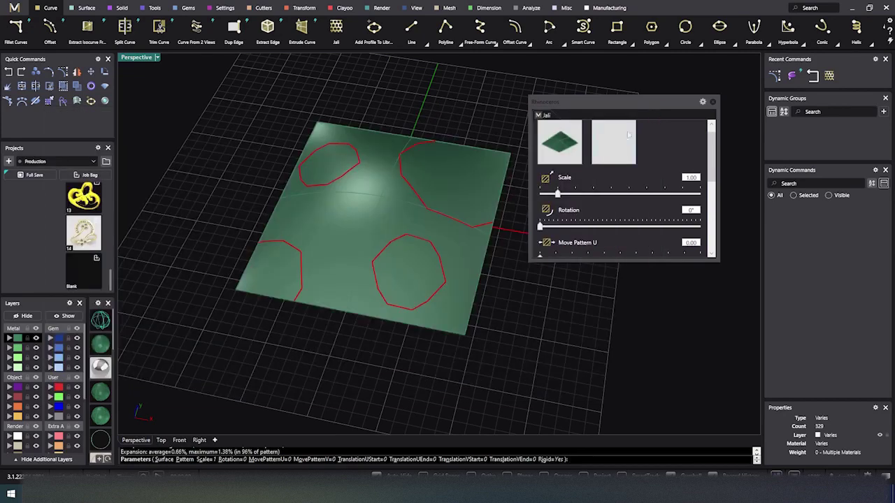
Set the Jali pattern scale to 0.50, turn off Rigid, and finish the command to place the curves.
drag(559, 195, 539, 195)
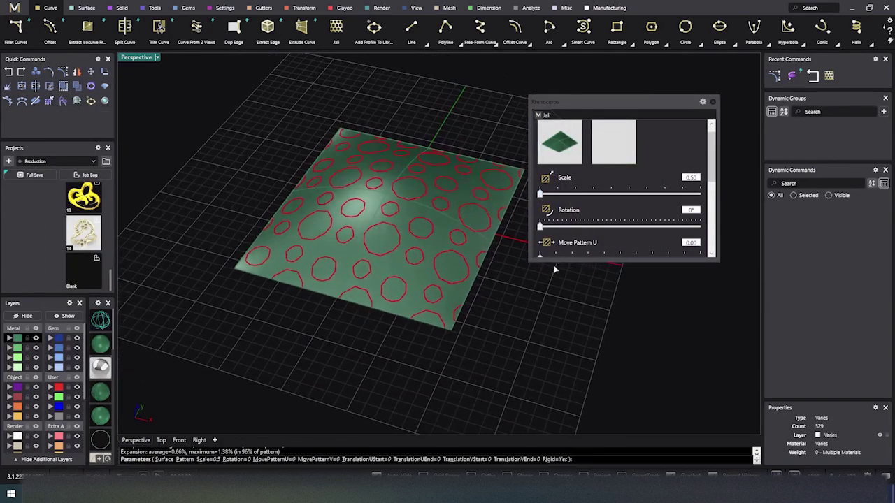
scroll(562, 231, down, 5)
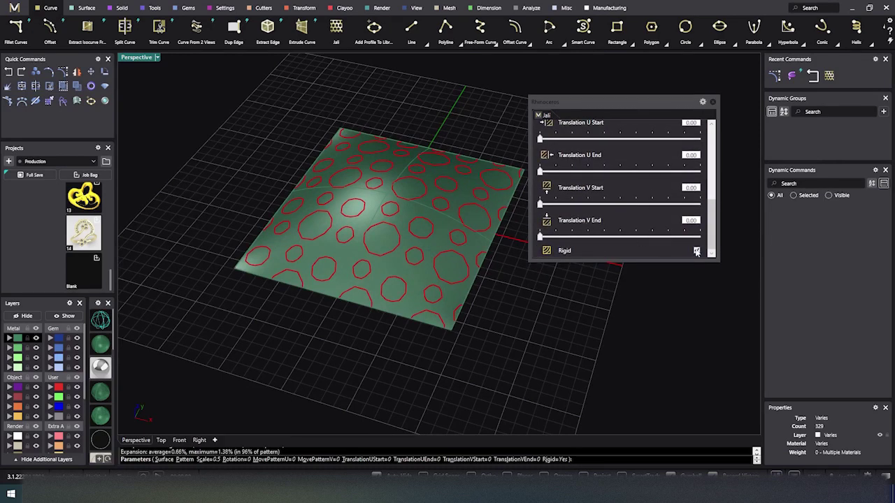
click(697, 250)
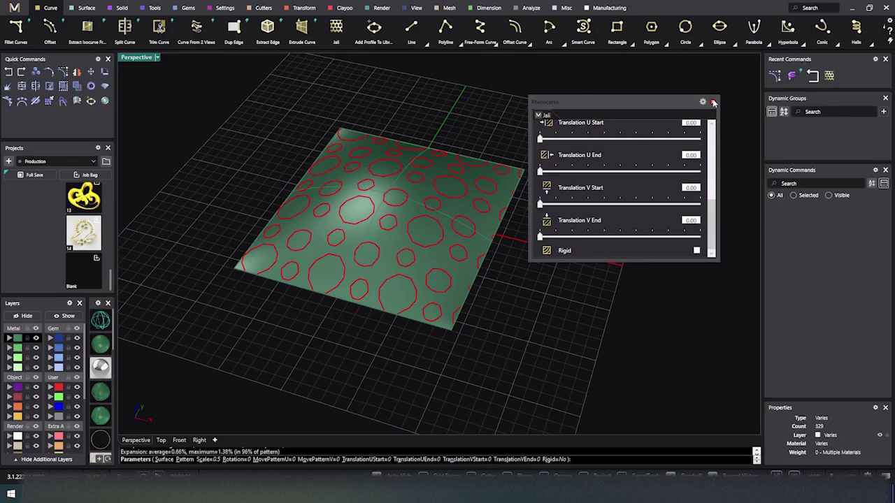
key(Escape)
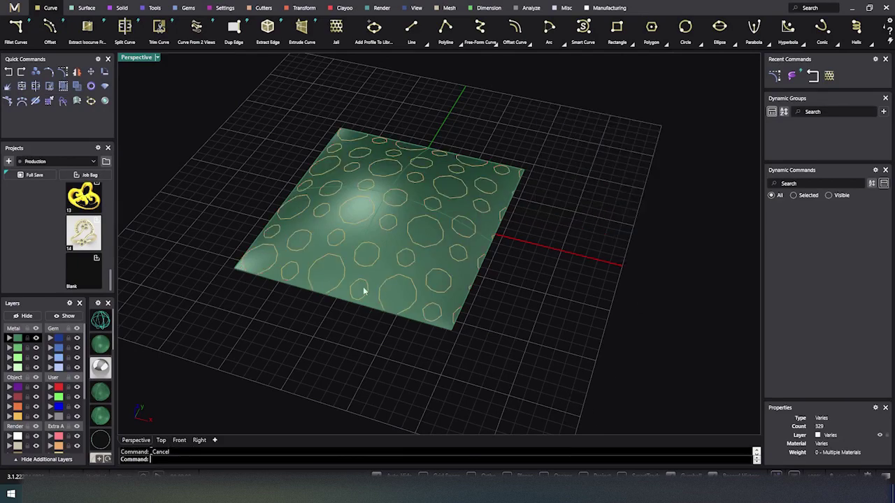
Split the domed surface using all the pattern curves on their layer as cutting objects.
right_drag(345, 282, 378, 307)
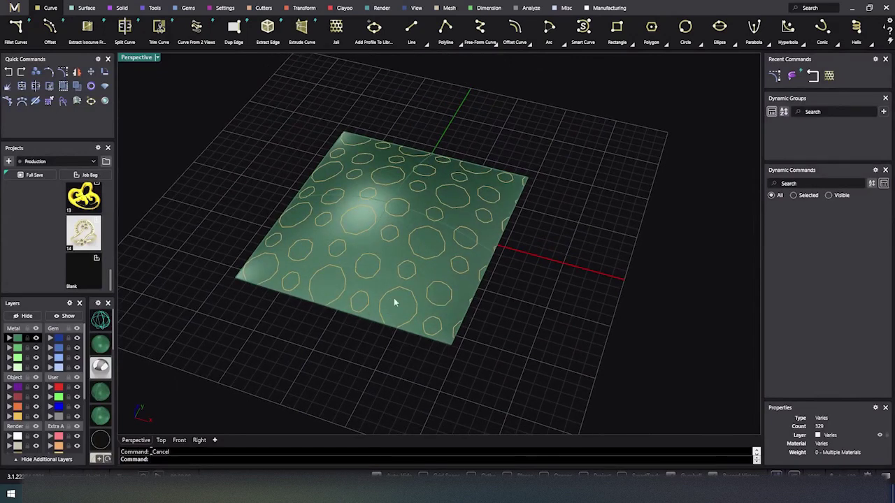
click(324, 295)
click(36, 86)
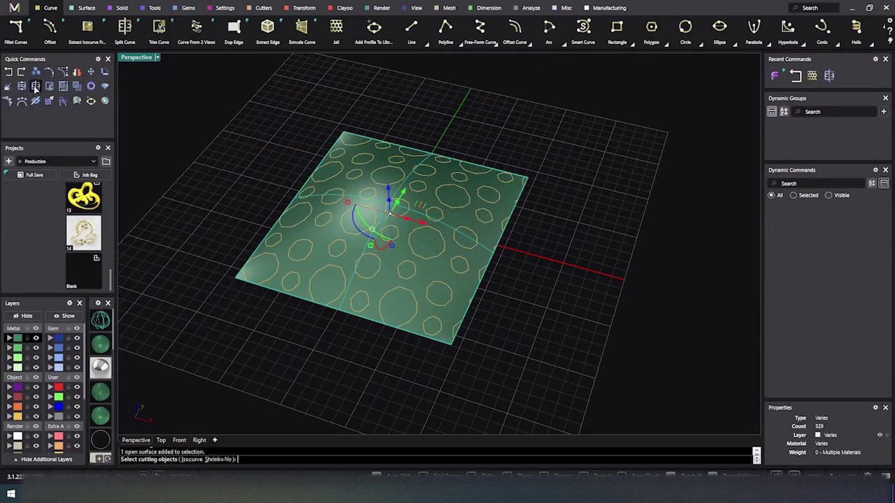
click(18, 417)
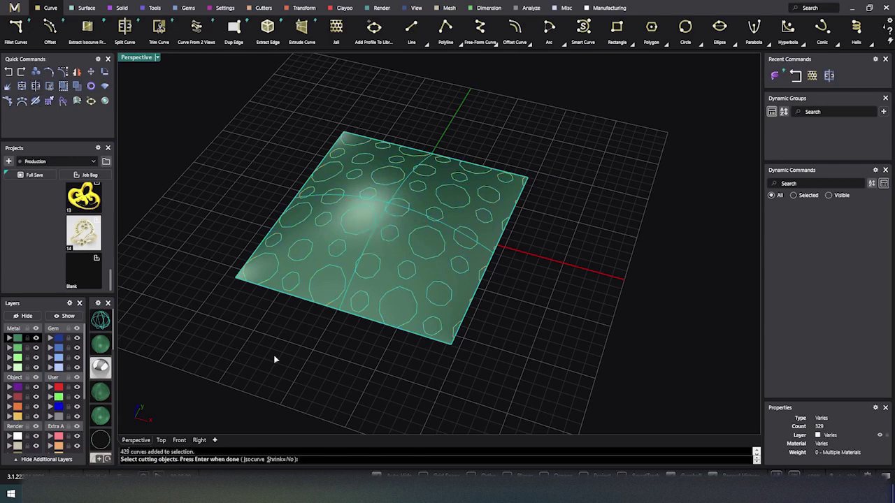
right_click(273, 359)
Delete five of the cut stone-shaped pieces near the front edge of the split domed surface.
click(325, 294)
key(Delete)
right_drag(319, 351, 336, 352)
click(374, 315)
shift+click(376, 278)
shift+click(423, 318)
key(Delete)
click(420, 278)
key(Delete)
Hide the perforated surface, delete all the remaining cut pieces and pattern curves, and show the surface again.
click(295, 292)
click(23, 316)
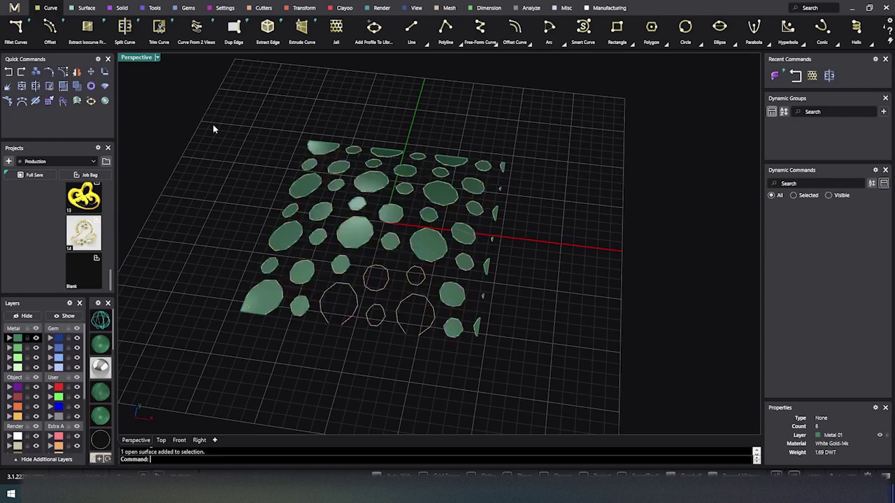
drag(208, 110, 504, 401)
key(Delete)
click(66, 316)
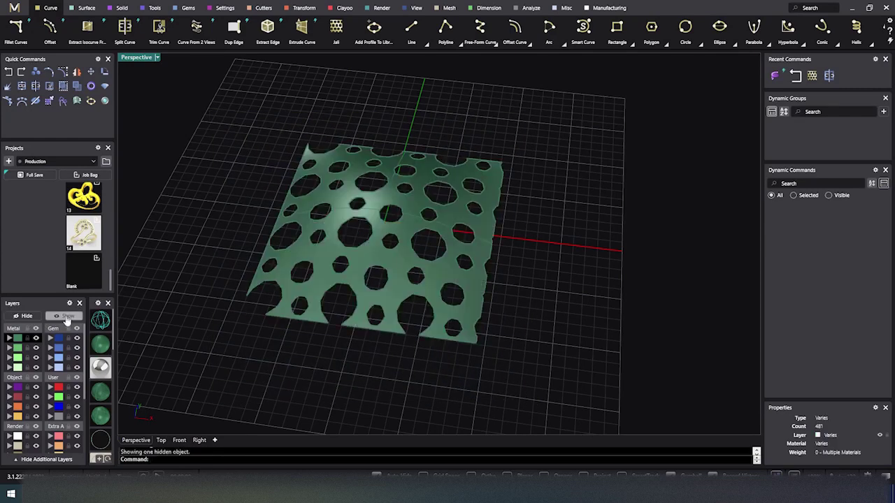
Extrude the perforated domed surface vertically downward with the gumball to form a thick solid plate.
click(361, 272)
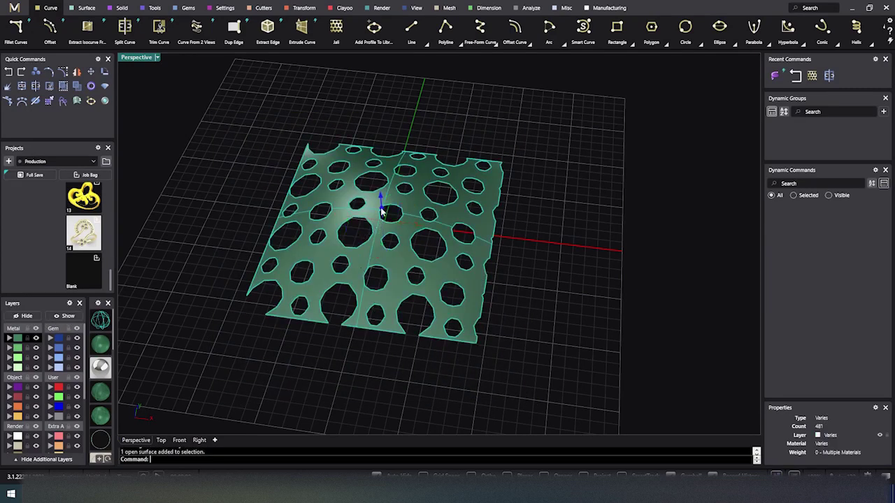
drag(384, 200, 545, 256)
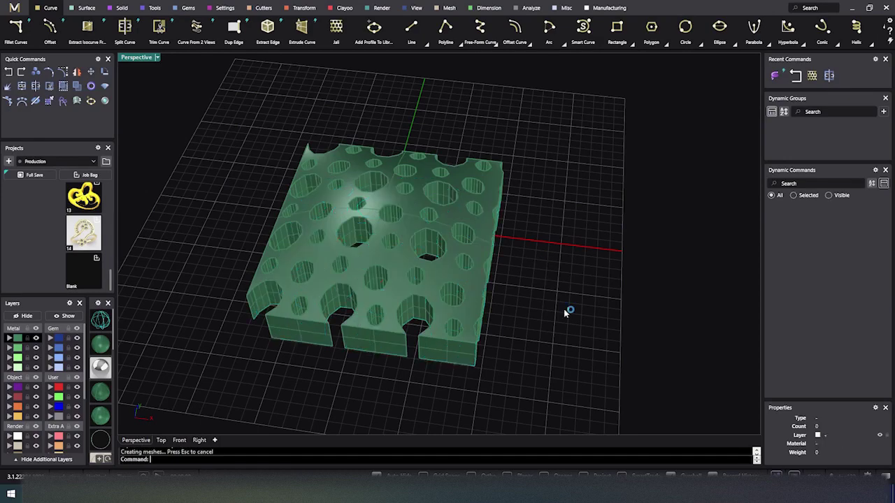
right_drag(567, 312, 538, 282)
Examine the extruded perforated plate's holes, side walls and domed top from several angles.
click(444, 313)
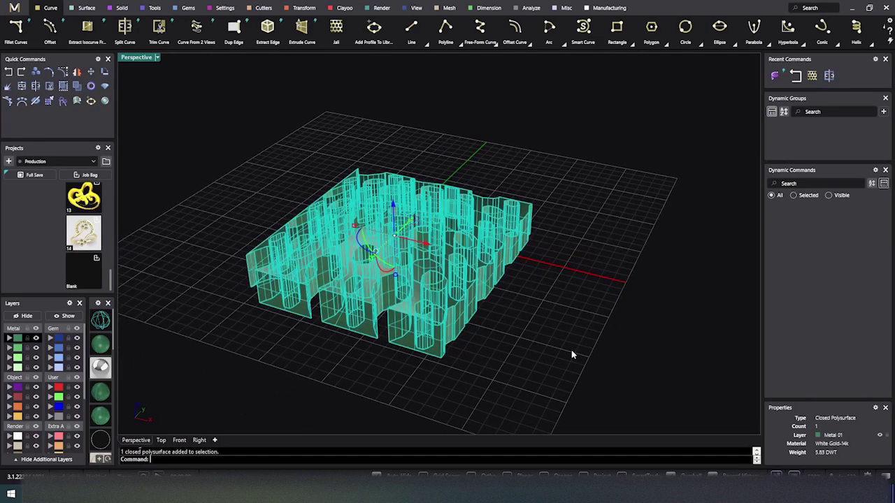
right_drag(572, 349, 510, 330)
key(Escape)
scroll(454, 374, down, 3)
right_drag(453, 373, 453, 314)
scroll(451, 312, up, 3)
scroll(469, 353, down, 2)
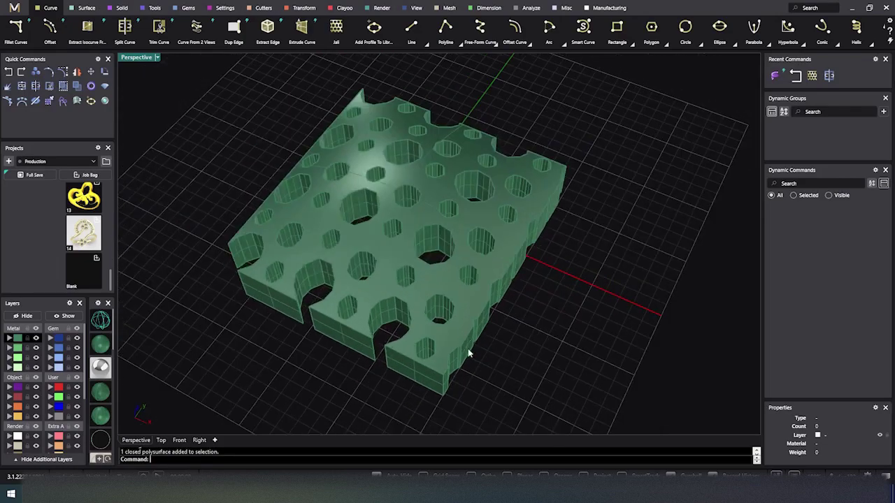
scroll(468, 353, down, 3)
right_drag(469, 353, 506, 371)
scroll(466, 347, up, 2)
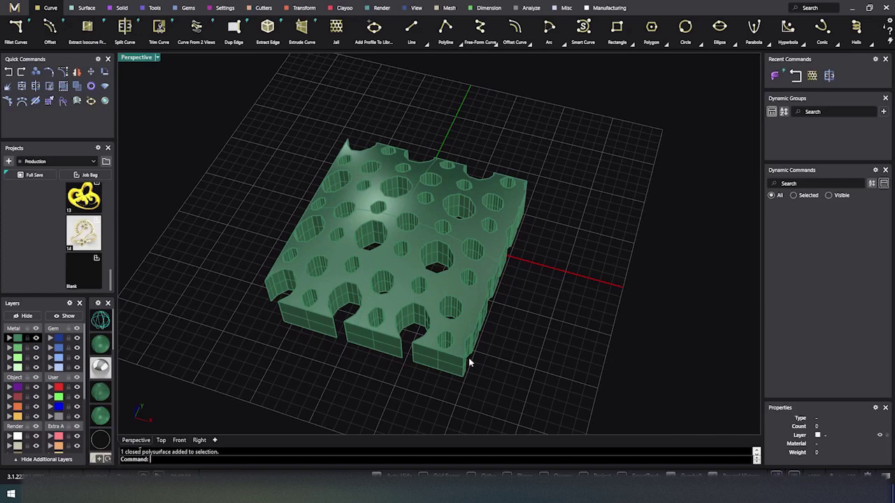